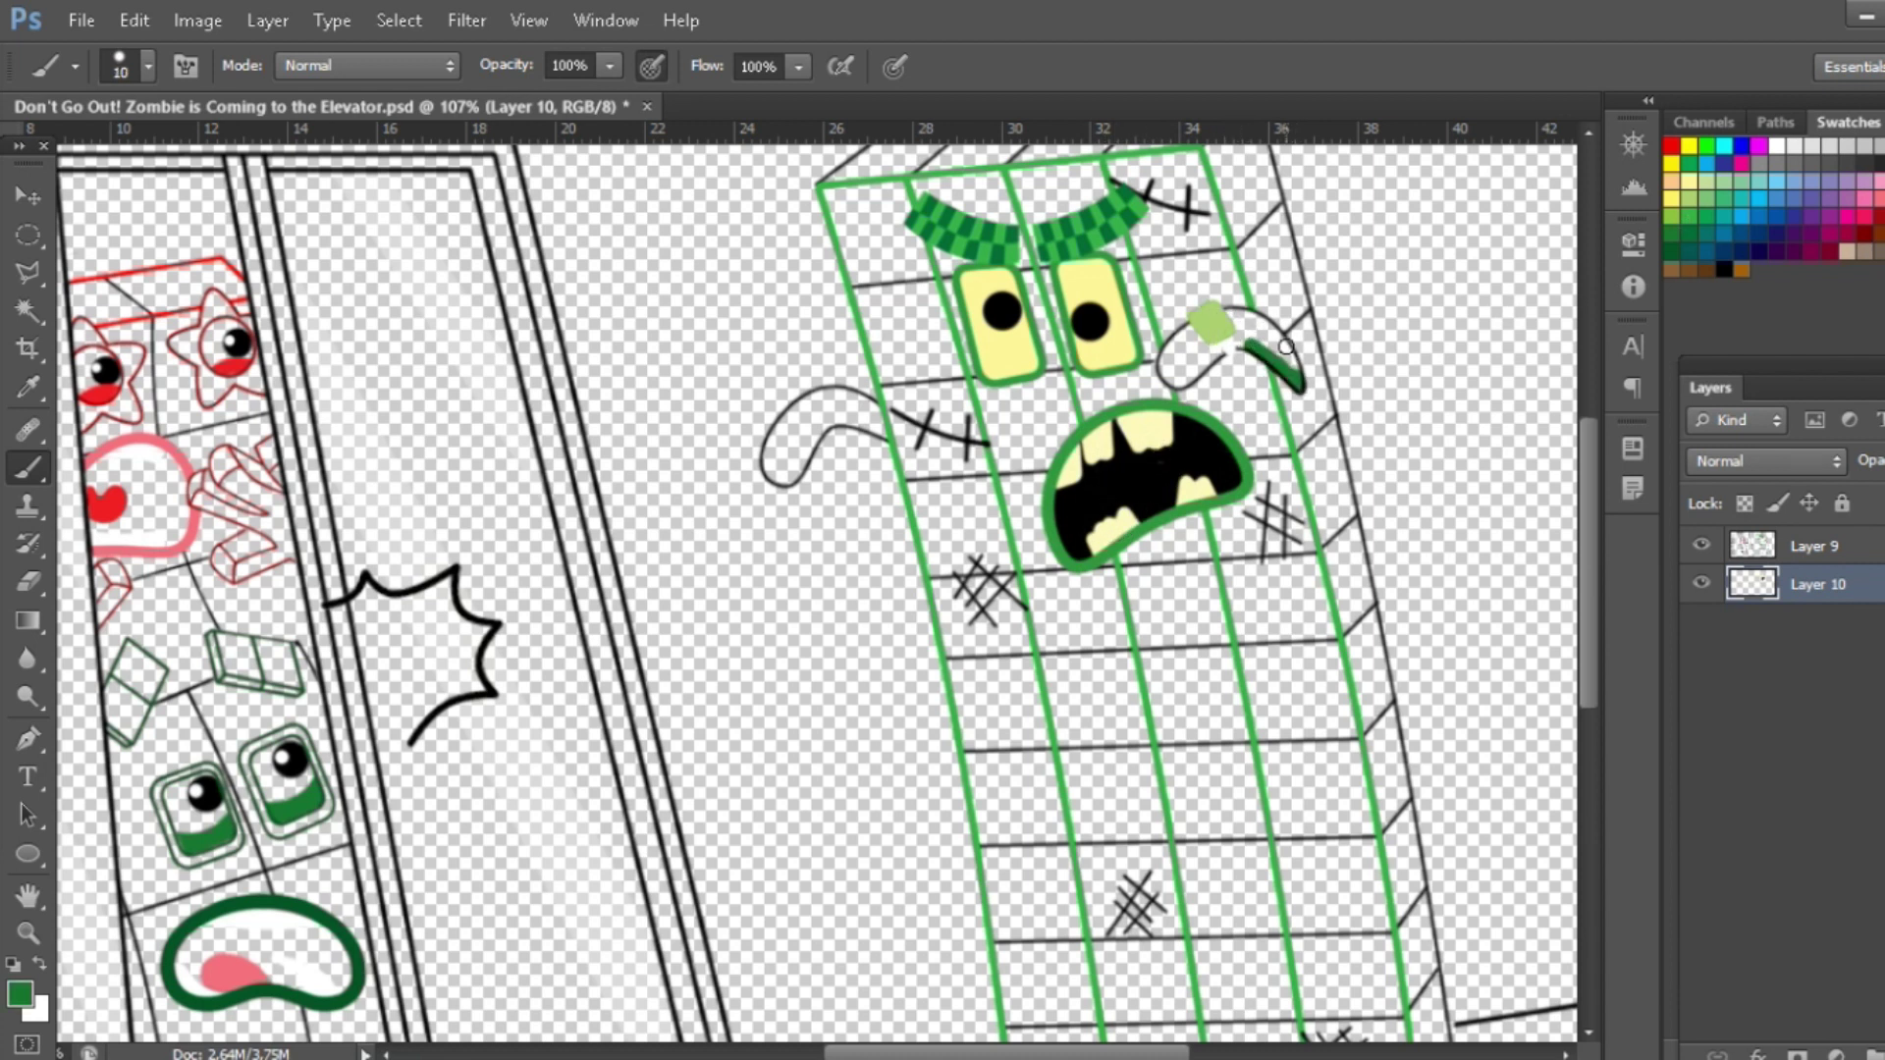
# Fill both arms of the large zombie block with dark green and erase the paint spilling outside the outline
pyautogui.moveTo(1277, 348)
pyautogui.mouseDown()
pyautogui.moveTo(1233, 331)
pyautogui.moveTo(1172, 375)
pyautogui.moveTo(1182, 333)
pyautogui.mouseUp()
pyautogui.press('[')
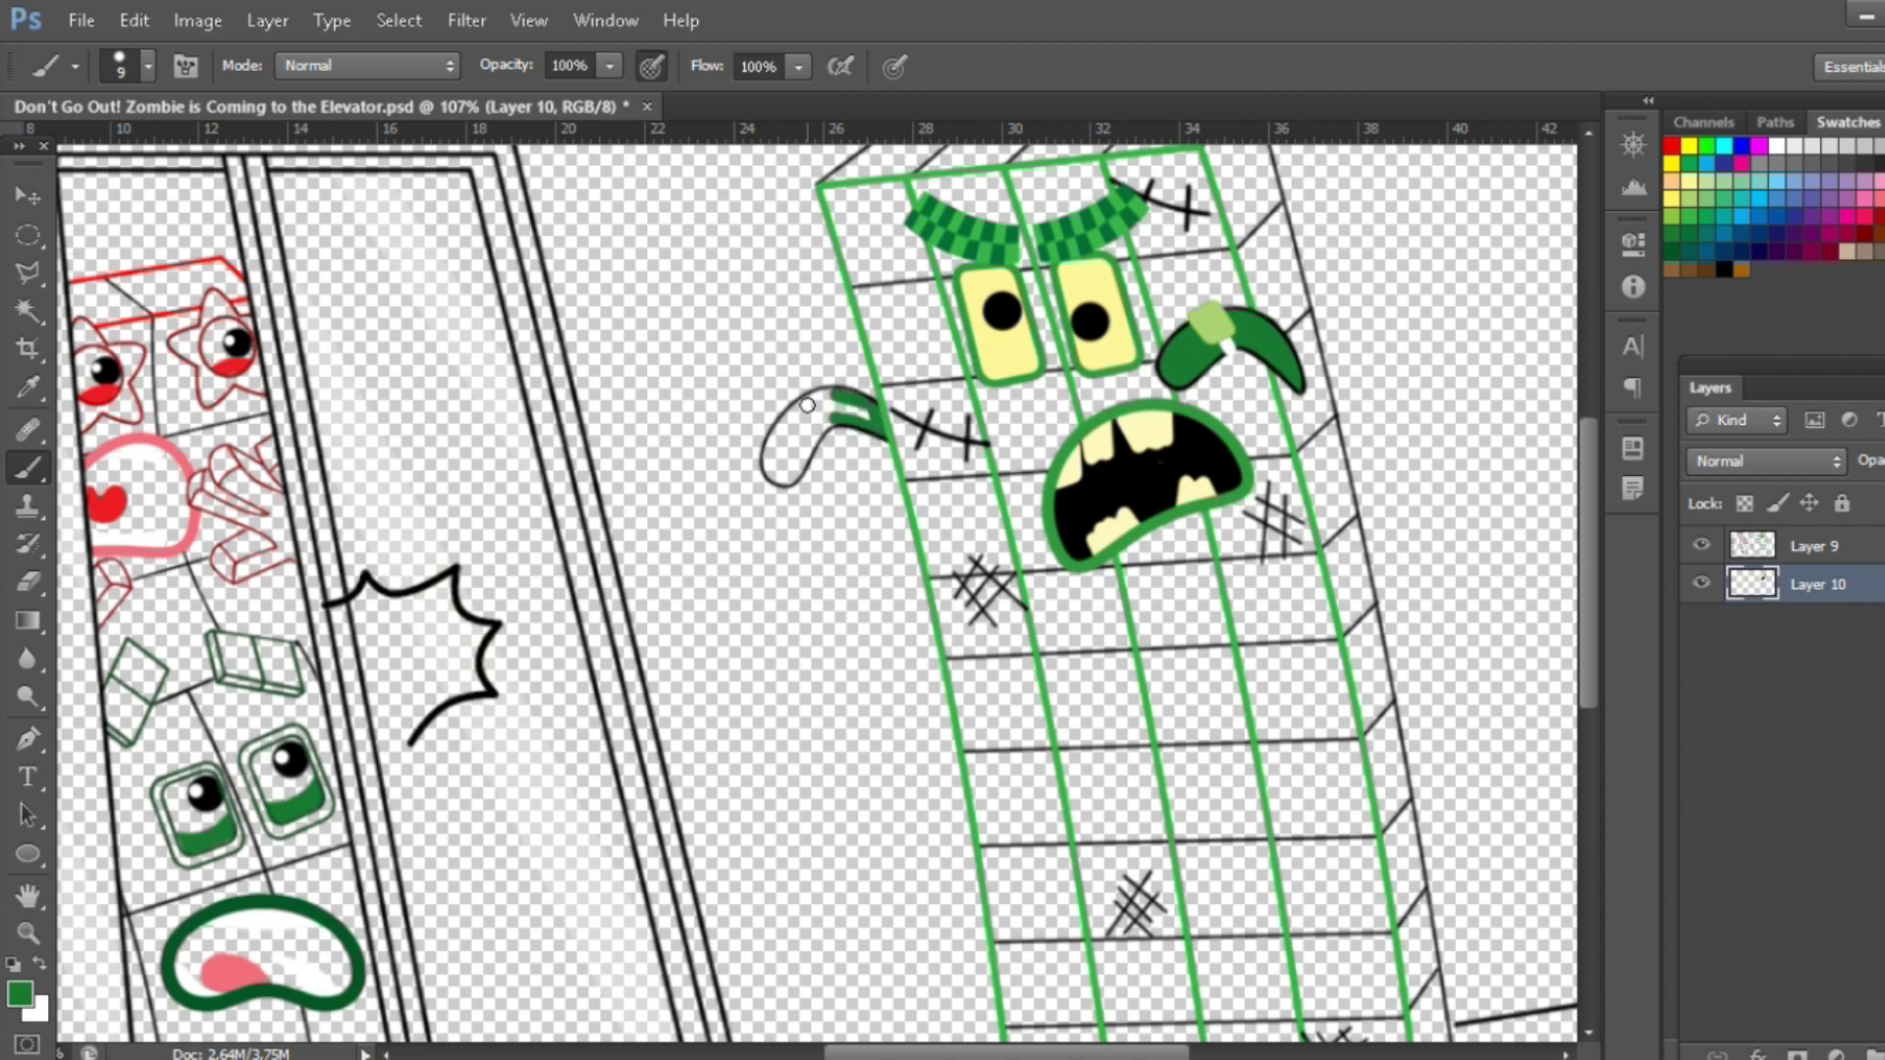
pyautogui.moveTo(828, 412); pyautogui.dragTo(785, 470)
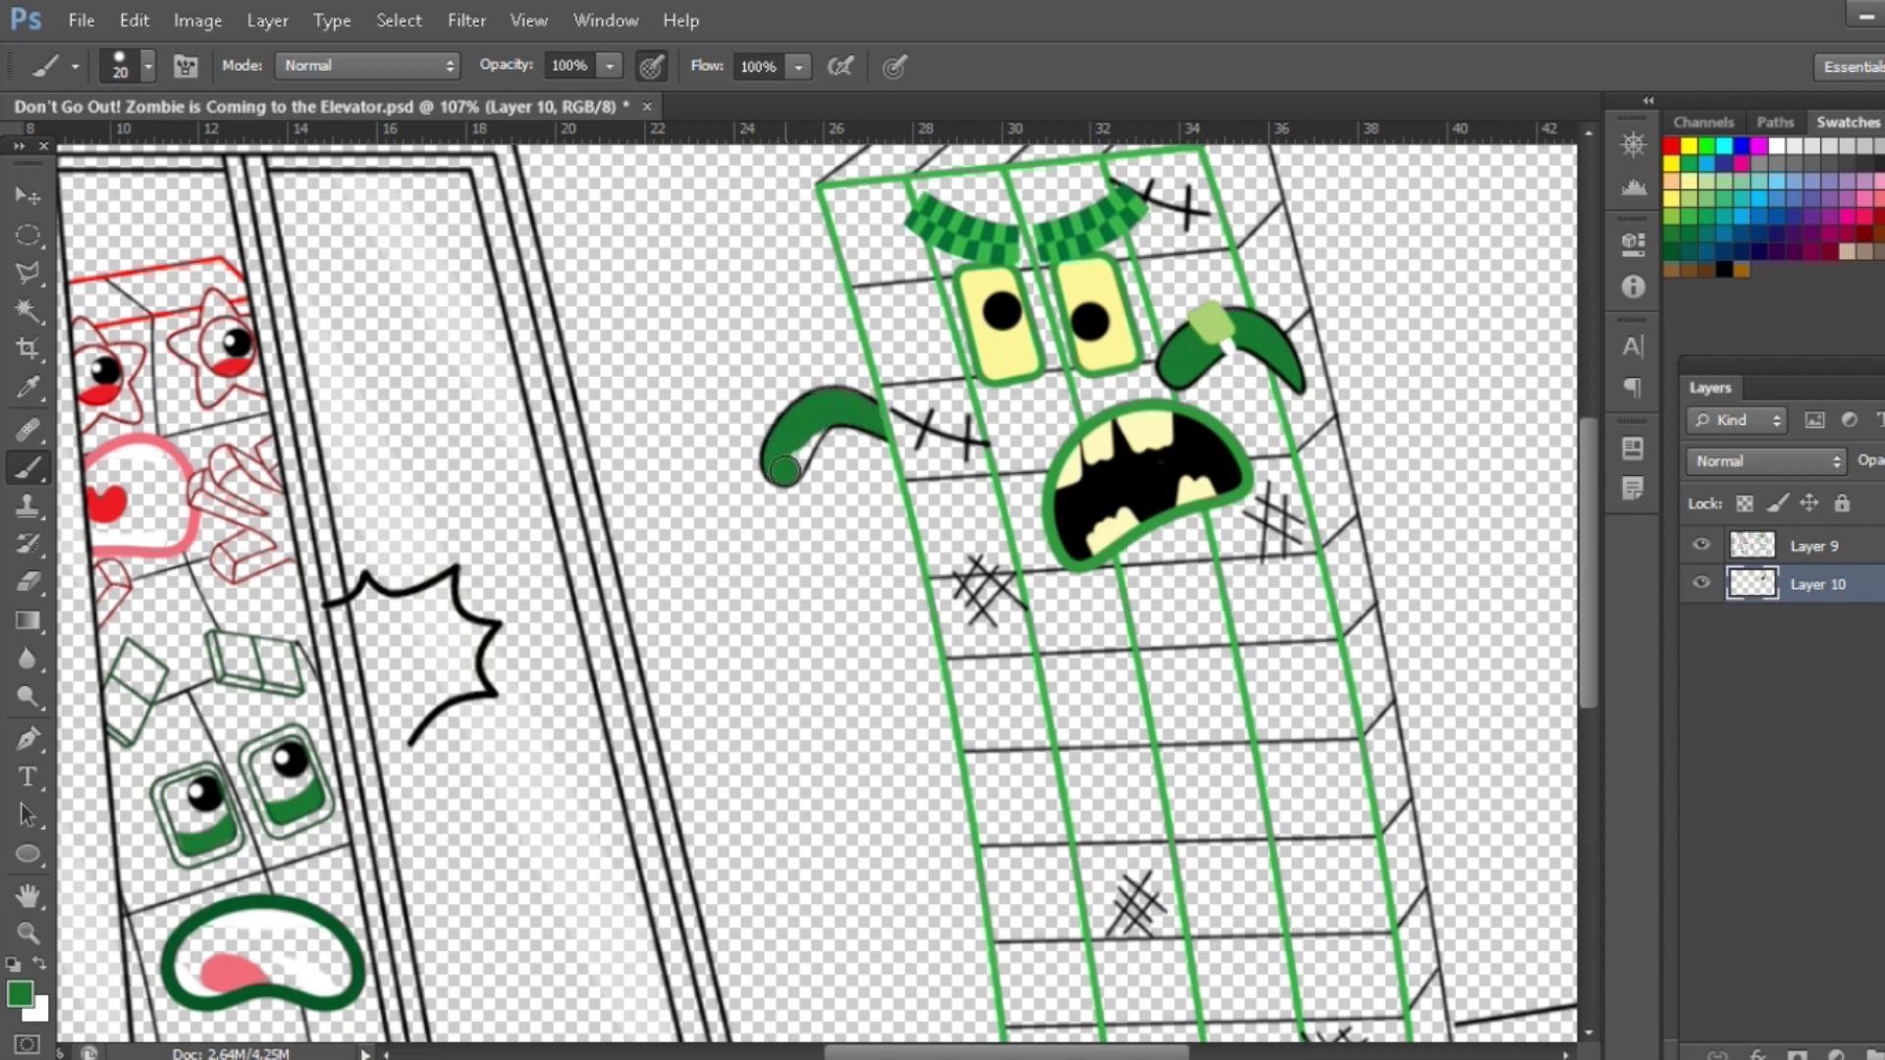
pyautogui.click(30, 582)
pyautogui.click(834, 456)
pyautogui.click(38, 471)
# Paint the large zombie block's whole front face light green on a new layer beneath its facial details
pyautogui.keyDown('ctrl'); pyautogui.click(1883, 1055); pyautogui.keyUp('ctrl')
pyautogui.click(20, 993)
pyautogui.click(1503, 396)
pyautogui.press('Return')
pyautogui.press('b')
pyautogui.moveTo(829, 197)
pyautogui.mouseDown()
pyautogui.moveTo(1189, 165)
pyautogui.moveTo(1232, 321)
pyautogui.mouseUp()
pyautogui.moveTo(1287, 486); pyautogui.dragTo(1378, 943)
pyautogui.scroll(-3, 1378, 943)
pyautogui.moveTo(1337, 826)
pyautogui.mouseDown()
pyautogui.moveTo(1349, 919)
pyautogui.moveTo(1068, 925)
pyautogui.moveTo(988, 442)
pyautogui.moveTo(937, 277)
pyautogui.moveTo(961, 273)
pyautogui.moveTo(1038, 453)
pyautogui.moveTo(1078, 769)
pyautogui.moveTo(1307, 872)
pyautogui.moveTo(1176, 259)
pyautogui.moveTo(1029, 283)
pyautogui.moveTo(1015, 313)
pyautogui.moveTo(1186, 545)
pyautogui.moveTo(1233, 857)
pyautogui.moveTo(1120, 557)
pyautogui.mouseUp()
pyautogui.press(']')
pyautogui.press(']')
pyautogui.press(']')
pyautogui.press(']')
pyautogui.press(']')
pyautogui.press(']')
pyautogui.press(']')
pyautogui.press(']')
# Paint the large zombie block's upper and side faces a darker green on a new layer beneath the front colour
pyautogui.click(1881, 1055)
pyautogui.click(20, 994)
pyautogui.click(1559, 400)
pyautogui.click(1555, 421)
pyautogui.click(1871, 363)
pyautogui.press('[')
pyautogui.press('[')
pyautogui.press('[')
pyautogui.press('[')
pyautogui.press('[')
pyautogui.press('[')
pyautogui.press('[')
pyautogui.press('[')
pyautogui.moveTo(935, 243); pyautogui.dragTo(1226, 198)
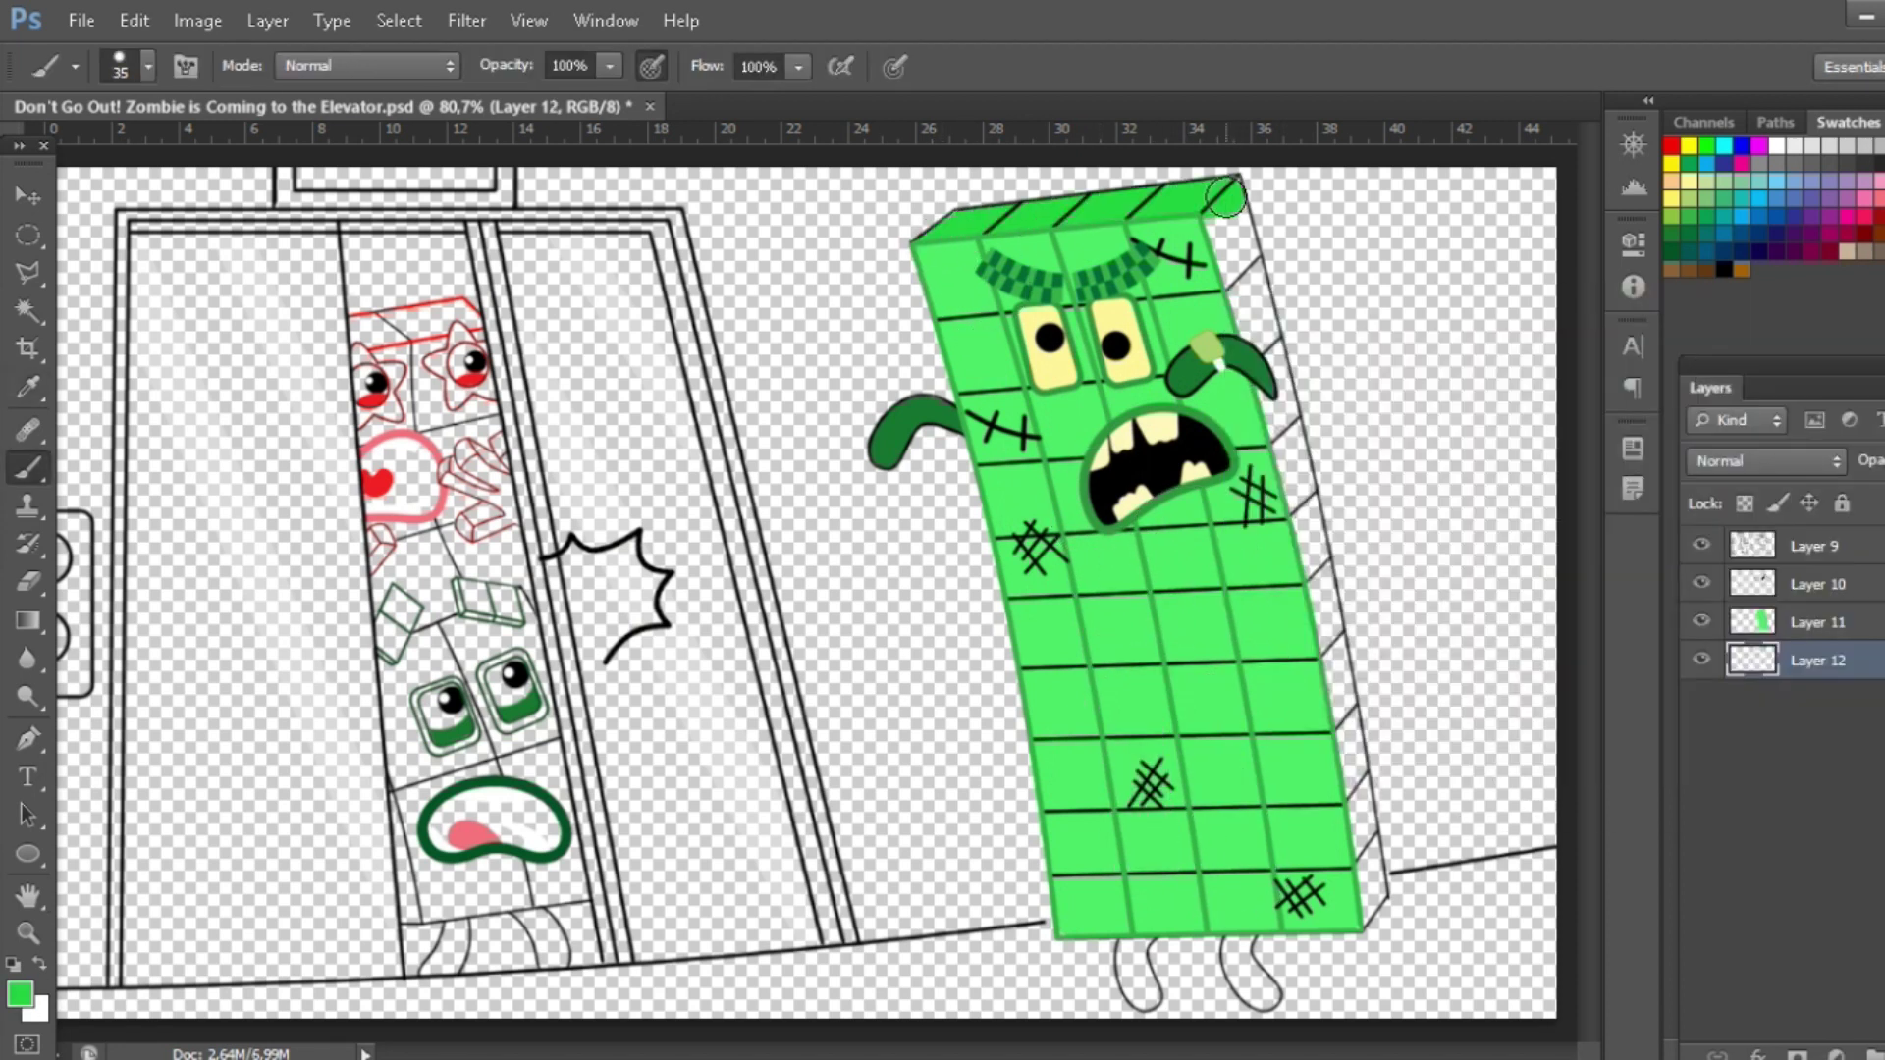
pyautogui.moveTo(1271, 359)
pyautogui.mouseDown()
pyautogui.moveTo(1353, 908)
pyautogui.moveTo(1233, 406)
pyautogui.mouseUp()
# Paint both legs of the large zombie block dark green and merge its three colour layers into one
pyautogui.click(1677, 233)
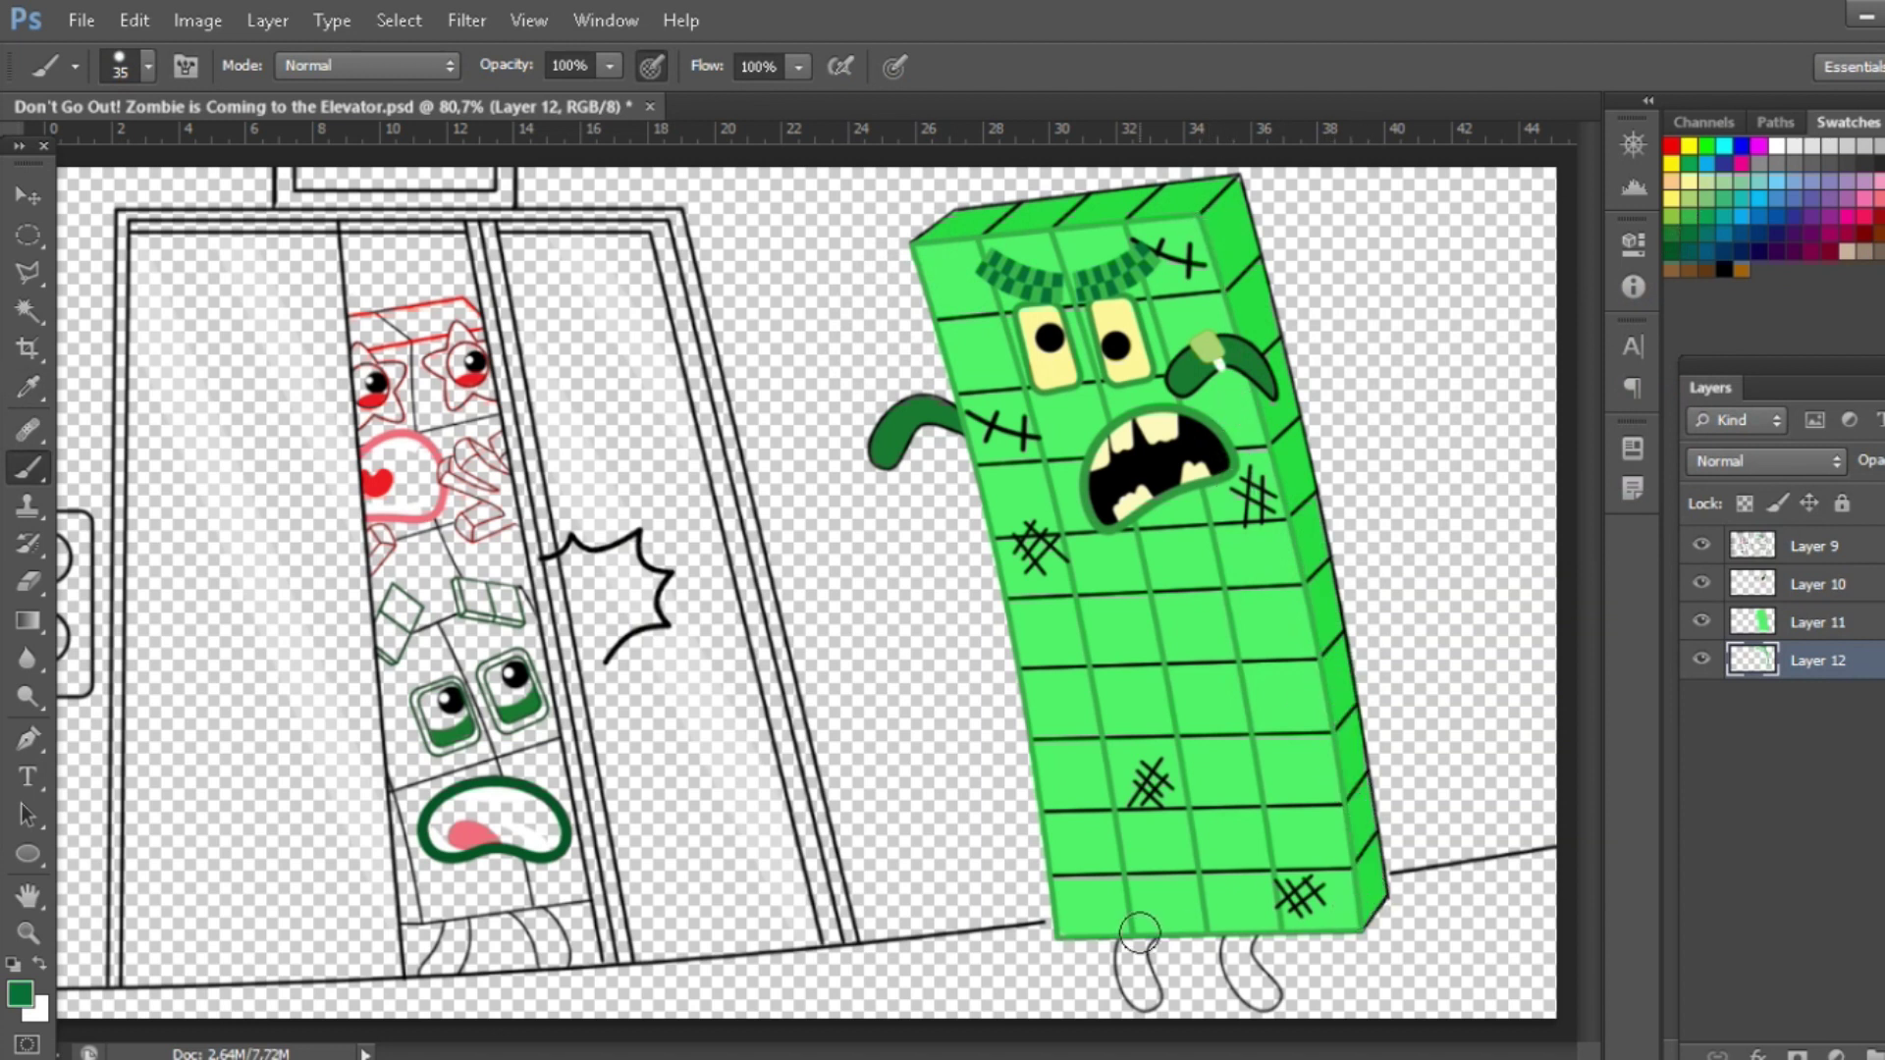
pyautogui.moveTo(1129, 946); pyautogui.dragTo(1139, 993)
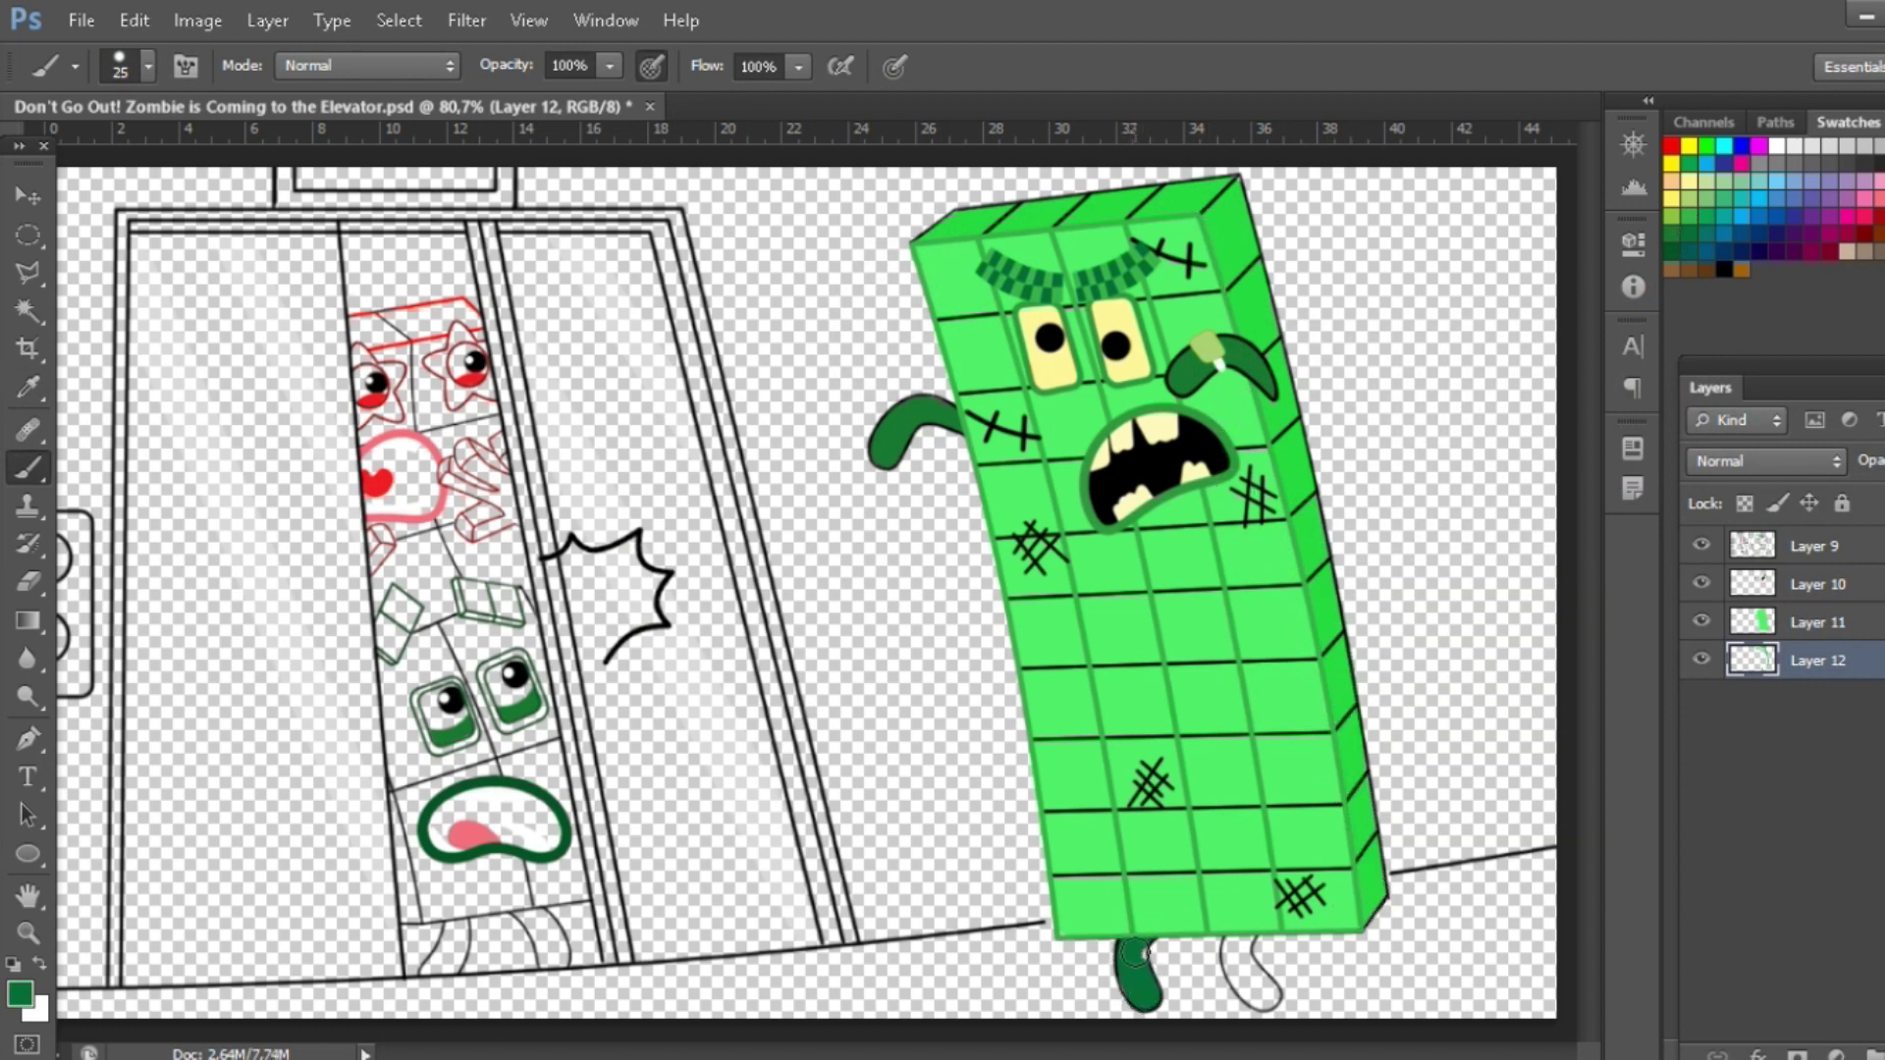
pyautogui.moveTo(1234, 948); pyautogui.dragTo(1252, 992)
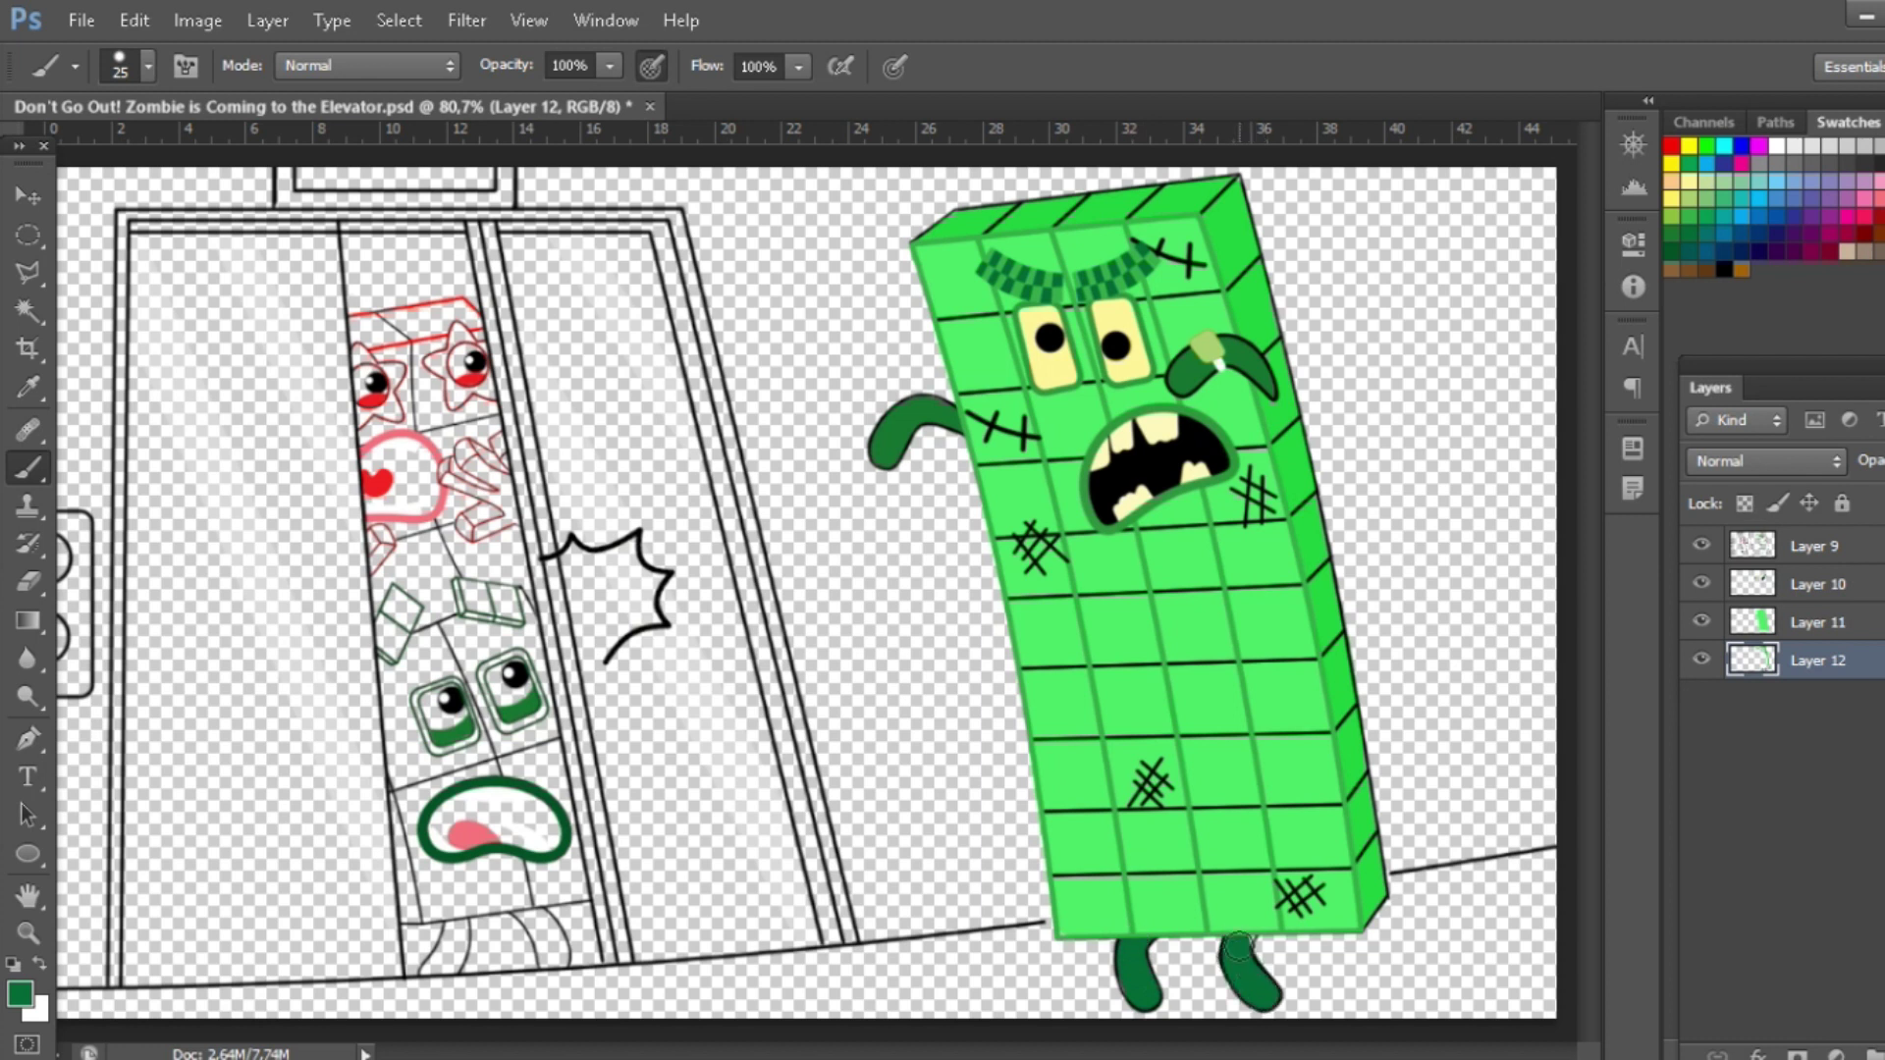
pyautogui.click(1848, 586)
pyautogui.hotkey('ctrl', 'e')
pyautogui.hotkey('ctrl', 'e')
# Paint the eyeballs of the small green character in the elevator white
pyautogui.click(1778, 147)
pyautogui.scroll(5, 431, 721)
pyautogui.press('[')
pyautogui.press('[')
pyautogui.moveTo(415, 685)
pyautogui.mouseDown()
pyautogui.moveTo(428, 735)
pyautogui.moveTo(424, 682)
pyautogui.moveTo(462, 671)
pyautogui.moveTo(481, 718)
pyautogui.mouseUp()
pyautogui.moveTo(565, 634)
pyautogui.mouseDown()
pyautogui.moveTo(631, 668)
pyautogui.moveTo(592, 650)
pyautogui.mouseUp()
# Paint the small green character's eye frames and eyebrows dark green on a new layer beneath the eye whites
pyautogui.hotkey('ctrl', 'alt', 'shift', 'n')
pyautogui.hotkey('ctrl', '[')
pyautogui.click(1689, 233)
pyautogui.moveTo(401, 680)
pyautogui.mouseDown()
pyautogui.moveTo(474, 656)
pyautogui.moveTo(509, 749)
pyautogui.moveTo(475, 653)
pyautogui.moveTo(504, 758)
pyautogui.moveTo(444, 782)
pyautogui.mouseUp()
pyautogui.moveTo(566, 625)
pyautogui.mouseDown()
pyautogui.moveTo(603, 592)
pyautogui.moveTo(652, 706)
pyautogui.moveTo(583, 737)
pyautogui.moveTo(542, 651)
pyautogui.moveTo(628, 652)
pyautogui.mouseUp()
pyautogui.moveTo(481, 433)
pyautogui.mouseDown()
pyautogui.moveTo(492, 500)
pyautogui.moveTo(604, 506)
pyautogui.moveTo(595, 450)
pyautogui.moveTo(487, 438)
pyautogui.moveTo(516, 468)
pyautogui.moveTo(584, 484)
pyautogui.mouseUp()
pyautogui.press(']')
pyautogui.press(']')
pyautogui.press(']')
pyautogui.press(']')
pyautogui.press('[')
pyautogui.press('[')
pyautogui.moveTo(344, 447)
pyautogui.mouseDown()
pyautogui.moveTo(362, 560)
pyautogui.moveTo(321, 582)
pyautogui.moveTo(314, 528)
pyautogui.moveTo(348, 453)
pyautogui.moveTo(373, 515)
pyautogui.moveTo(338, 569)
pyautogui.mouseUp()
# Fill the inside of the small green character's mouth with black around the tongue and teeth
pyautogui.press('d')
pyautogui.press(']')
pyautogui.press(']')
pyautogui.press(']')
pyautogui.press(']')
pyautogui.press(']')
pyautogui.press(']')
pyautogui.moveTo(441, 947); pyautogui.dragTo(646, 951)
# Paint straight bright green strokes along the inner edges of the small green character's body on a new layer beneath Layer 13
pyautogui.scroll(-9, 628, 945)
pyautogui.scroll(2, 712, 751)
pyautogui.click(1882, 1055)
pyautogui.moveTo(1816, 622); pyautogui.dragTo(1816, 676)
pyautogui.click(1684, 218)
pyautogui.click(21, 993)
pyautogui.moveTo(1566, 494); pyautogui.dragTo(1566, 455)
pyautogui.press('Return')
pyautogui.press('[')
pyautogui.press('[')
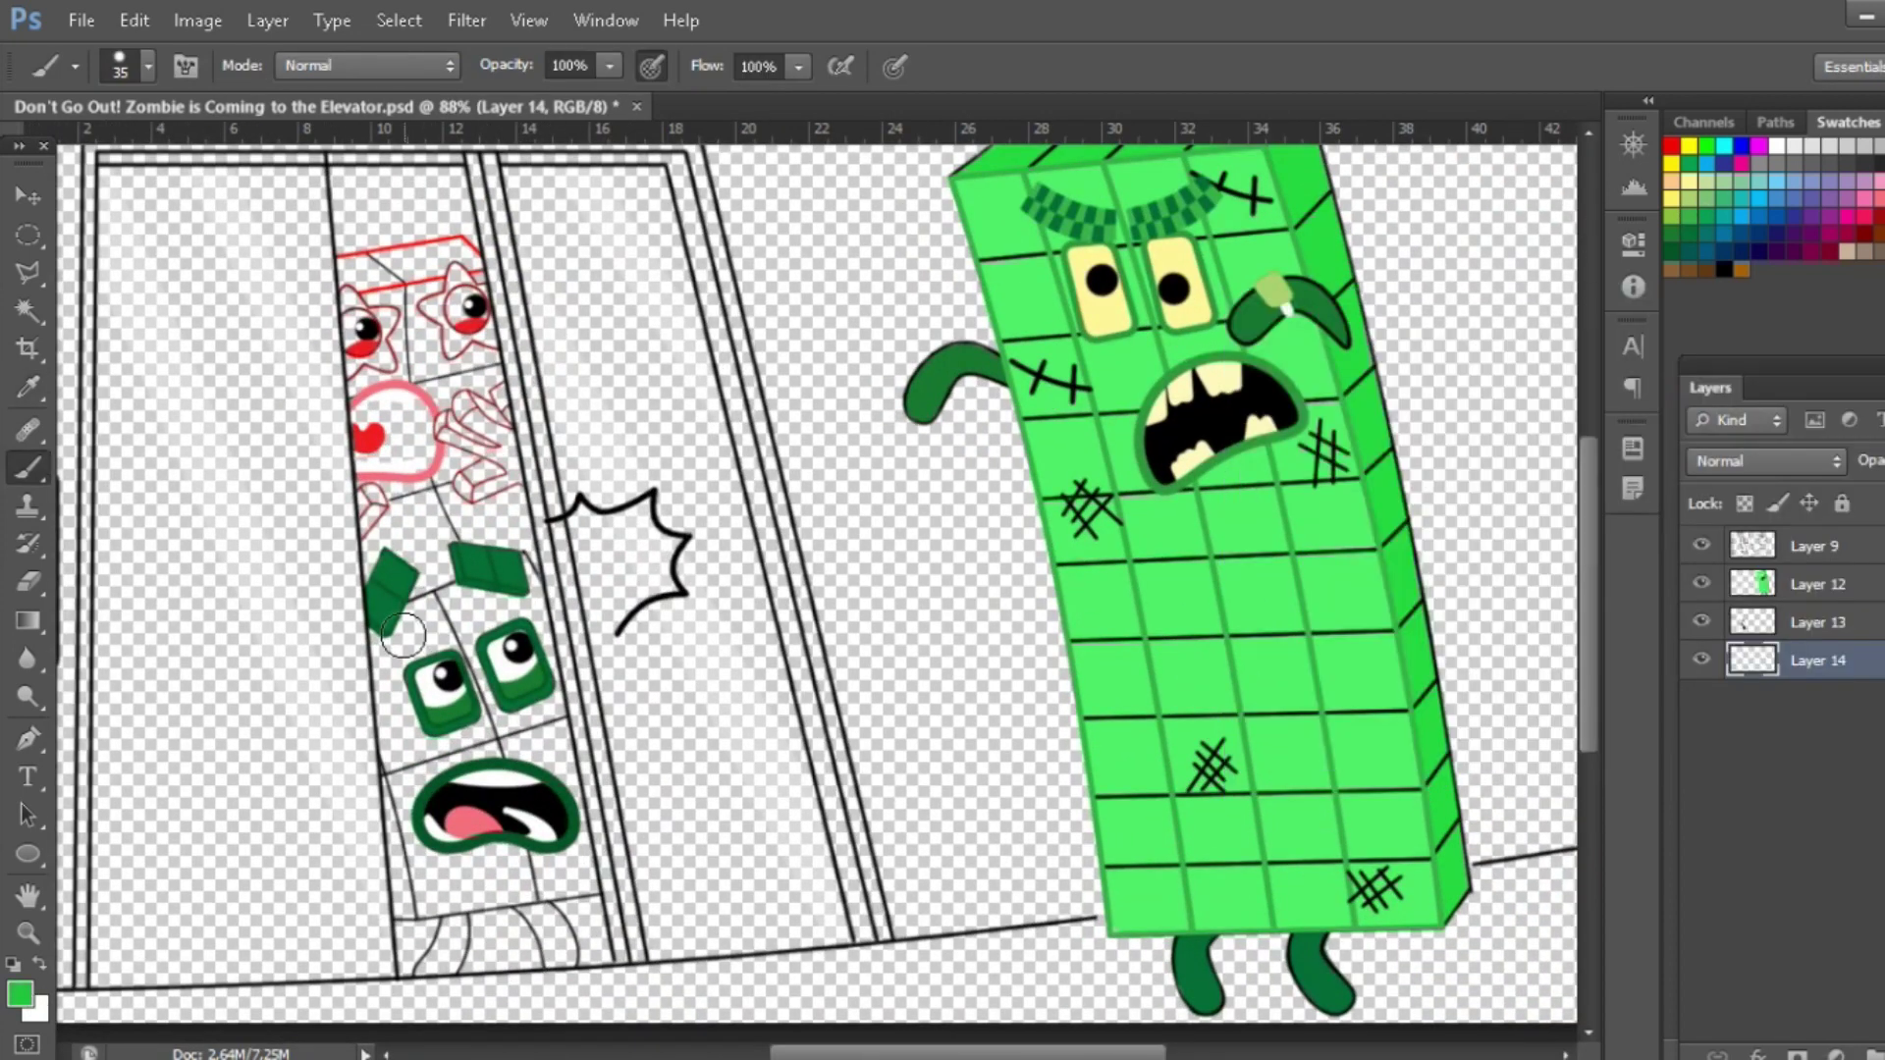
pyautogui.click(384, 624)
pyautogui.keyDown('shift'); pyautogui.click(405, 905); pyautogui.keyUp('shift')
pyautogui.keyDown('shift'); pyautogui.click(587, 882); pyautogui.keyUp('shift')
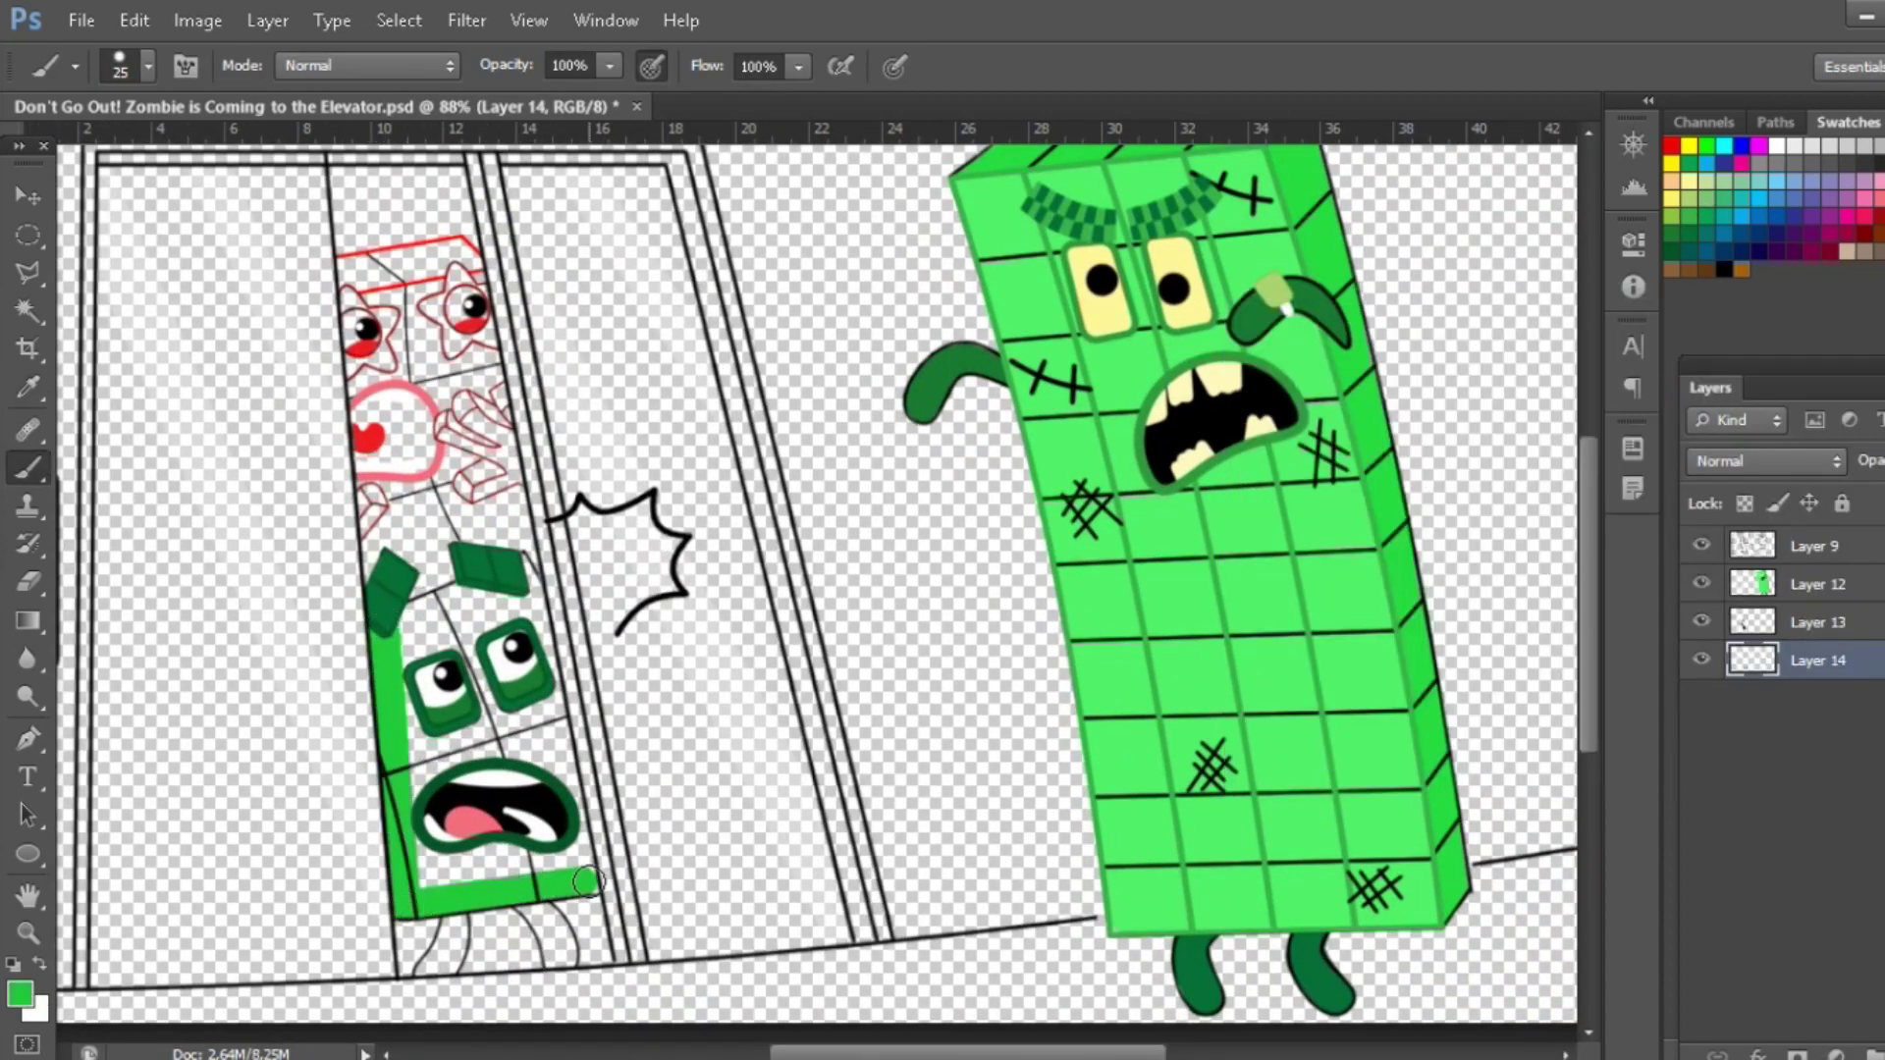
pyautogui.keyDown('shift'); pyautogui.click(534, 588); pyautogui.keyUp('shift')
pyautogui.keyDown('shift'); pyautogui.click(409, 613); pyautogui.keyUp('shift')
# Fill the rest of the small green character's body with bright green using a larger brush
pyautogui.press(']')
pyautogui.press(']')
pyautogui.press(']')
pyautogui.press(']')
pyautogui.press(']')
pyautogui.press(']')
pyautogui.click(418, 637)
pyautogui.keyDown('shift'); pyautogui.click(439, 854); pyautogui.keyUp('shift')
pyautogui.keyDown('shift'); pyautogui.click(571, 853); pyautogui.keyUp('shift')
pyautogui.keyDown('shift'); pyautogui.click(505, 610); pyautogui.keyUp('shift')
pyautogui.keyDown('shift'); pyautogui.click(455, 621); pyautogui.keyUp('shift')
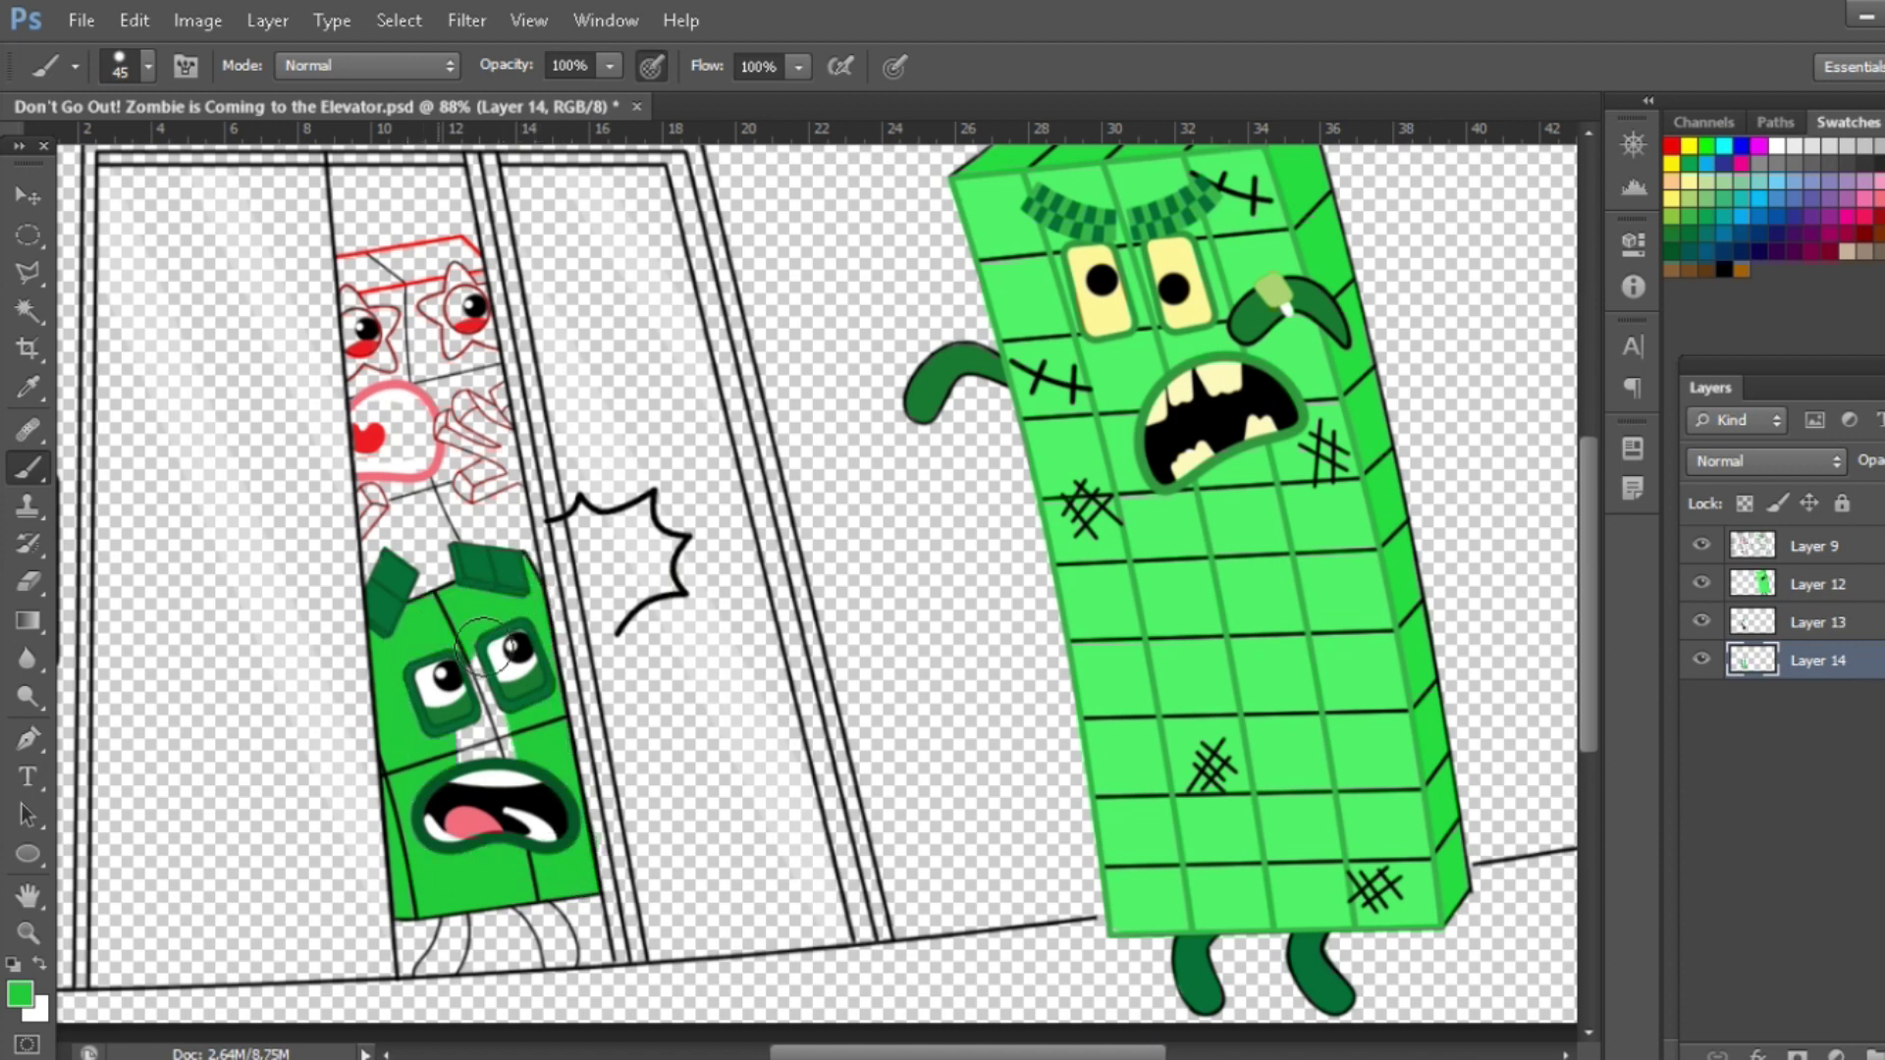
# Shade the narrow side face of the small green character with black on a new layer at reduced opacity
pyautogui.hotkey('ctrl', 'shift', 'alt', 'n')
pyautogui.press('d')
pyautogui.press('[')
pyautogui.press('[')
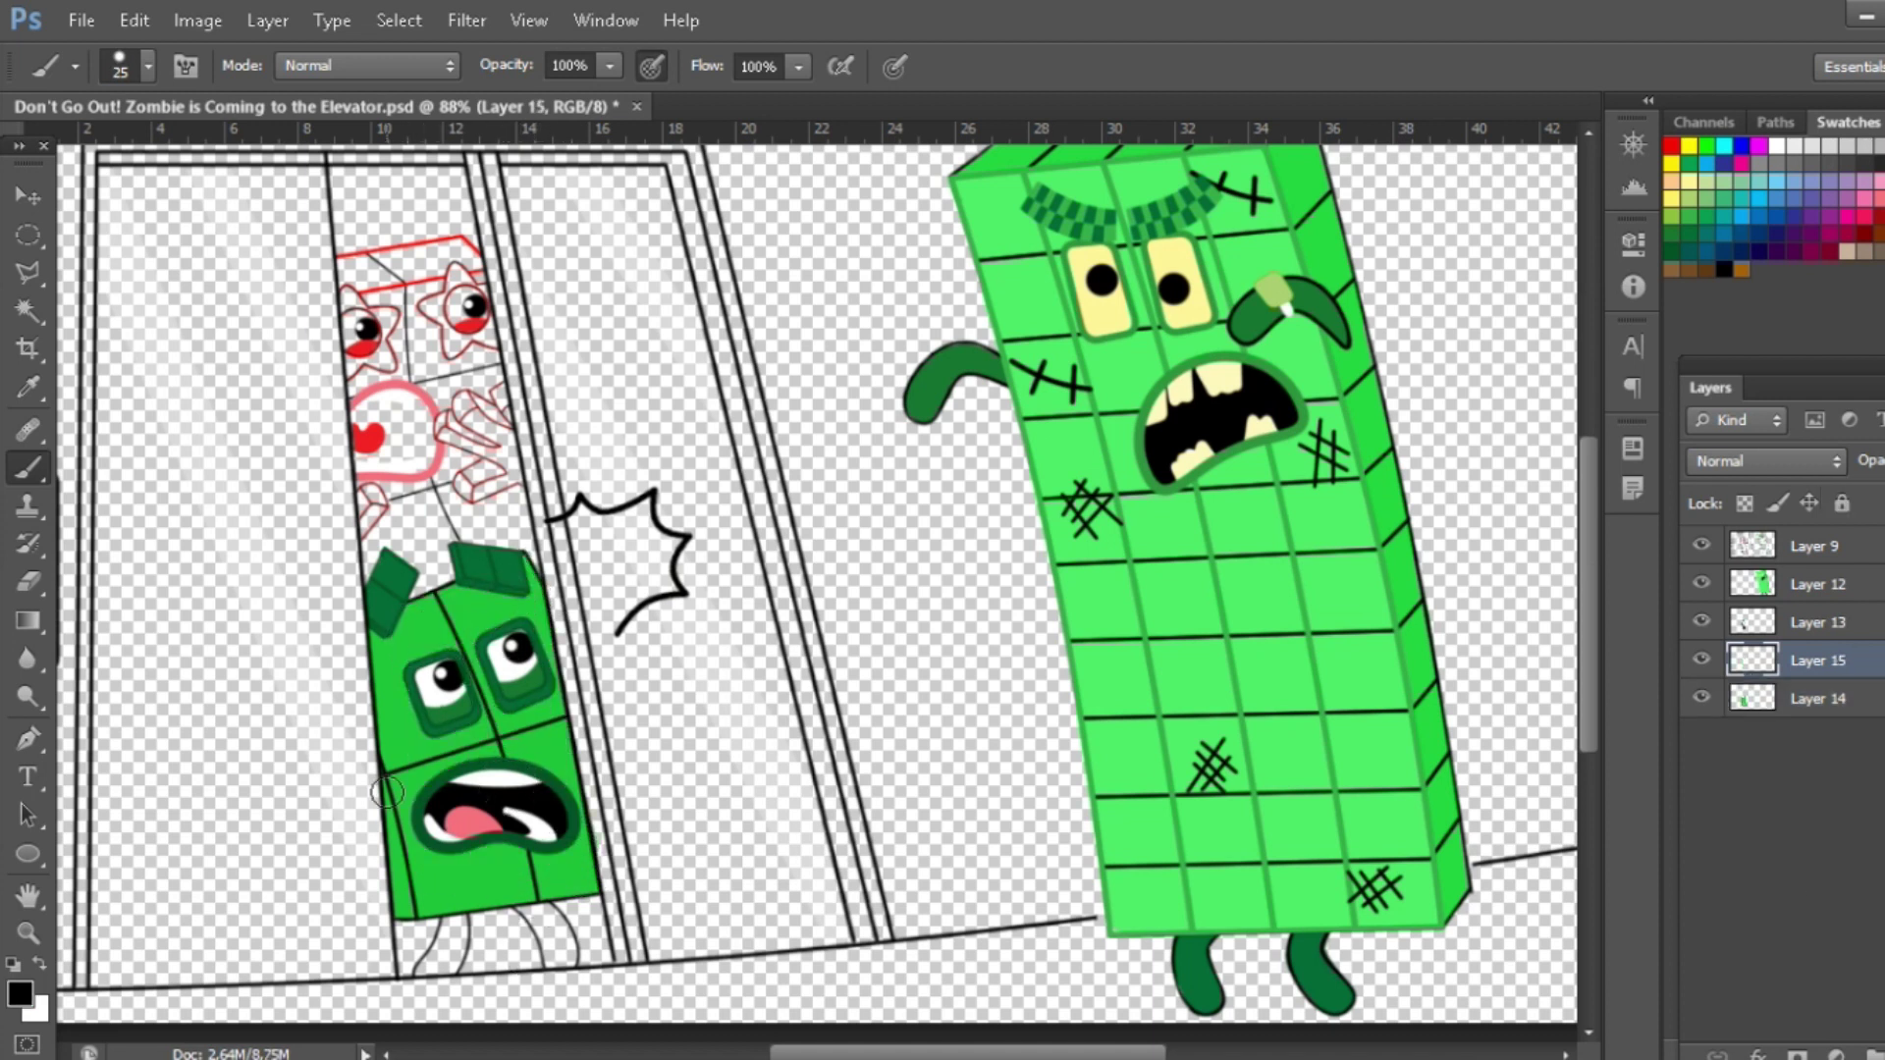
pyautogui.keyDown('shift'); pyautogui.click(410, 917); pyautogui.keyUp('shift')
pyautogui.keyDown('shift'); pyautogui.click(397, 911); pyautogui.keyUp('shift')
pyautogui.click(1880, 461)
pyautogui.click(1856, 498)
# Paint the small green character's legs dark green on a new layer beneath the body colour
pyautogui.click(1818, 699)
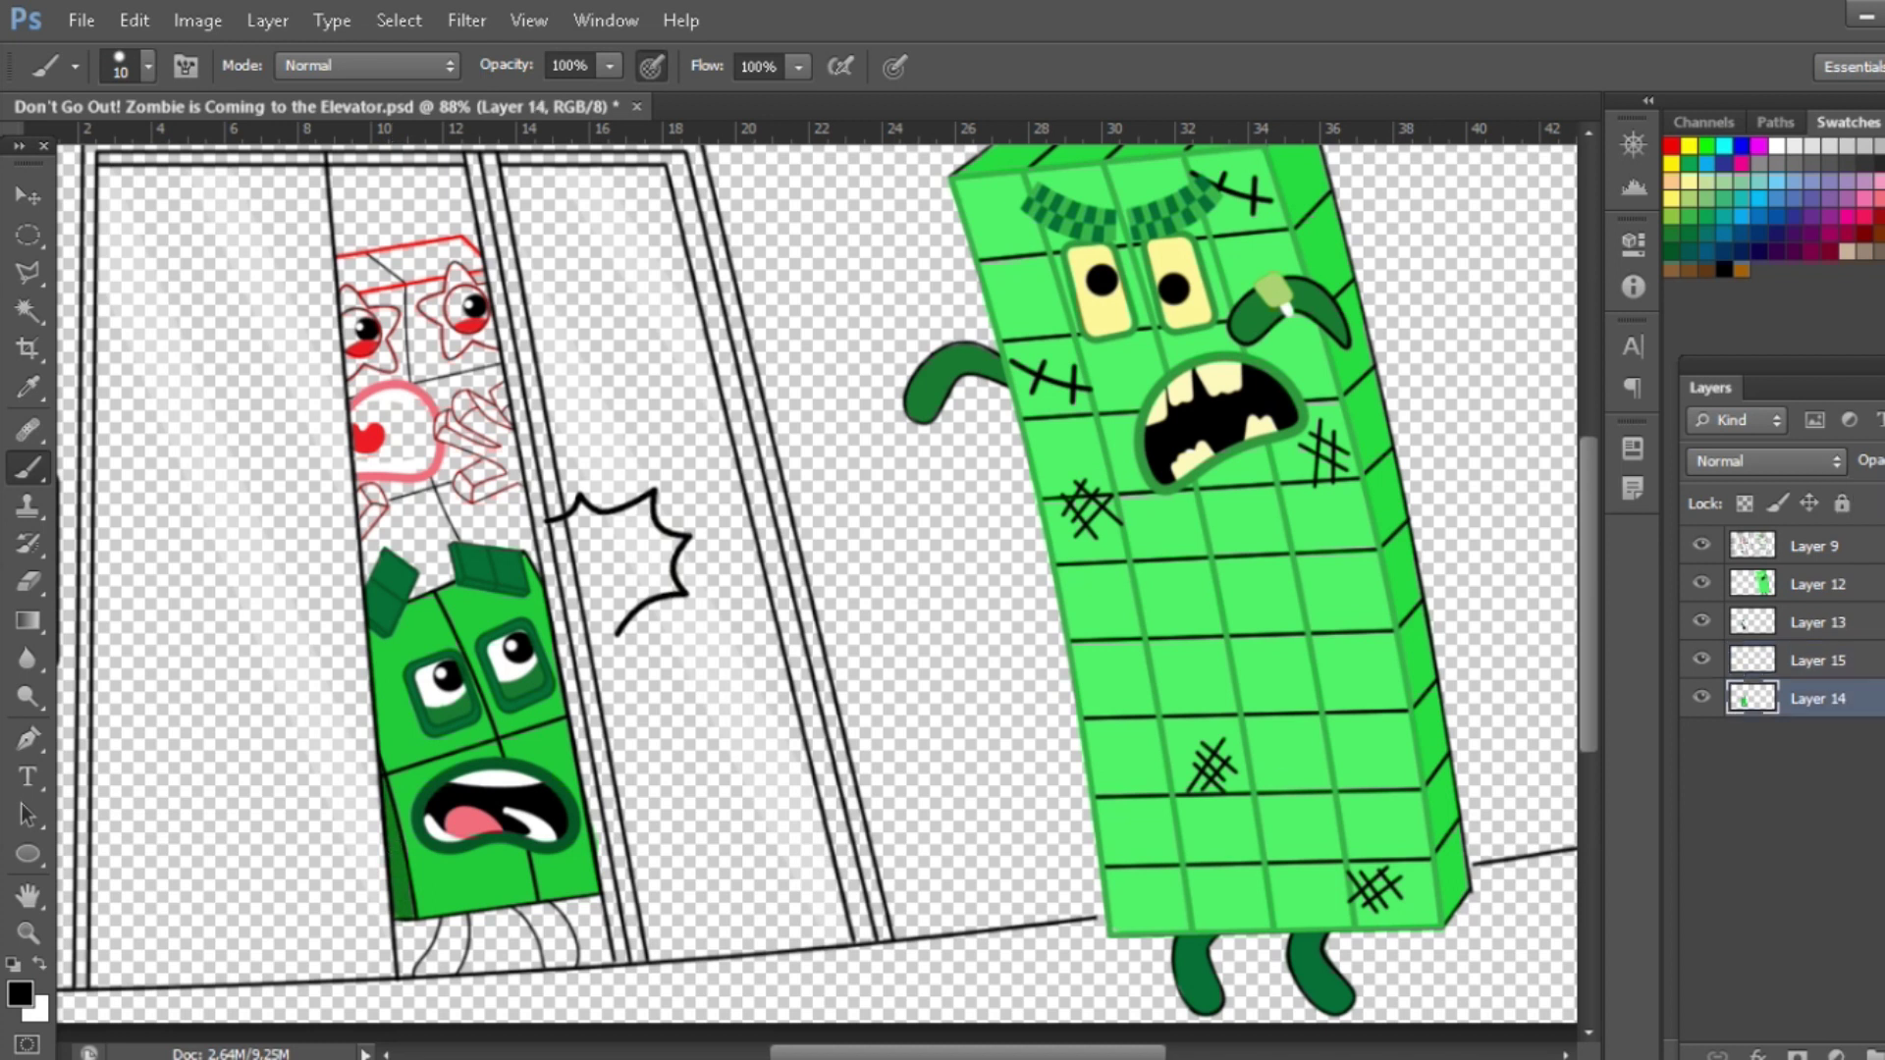
pyautogui.hotkey('ctrl', 'shift', 'alt', 'n')
pyautogui.hotkey('ctrl', '[')
pyautogui.moveTo(452, 945); pyautogui.dragTo(453, 925)
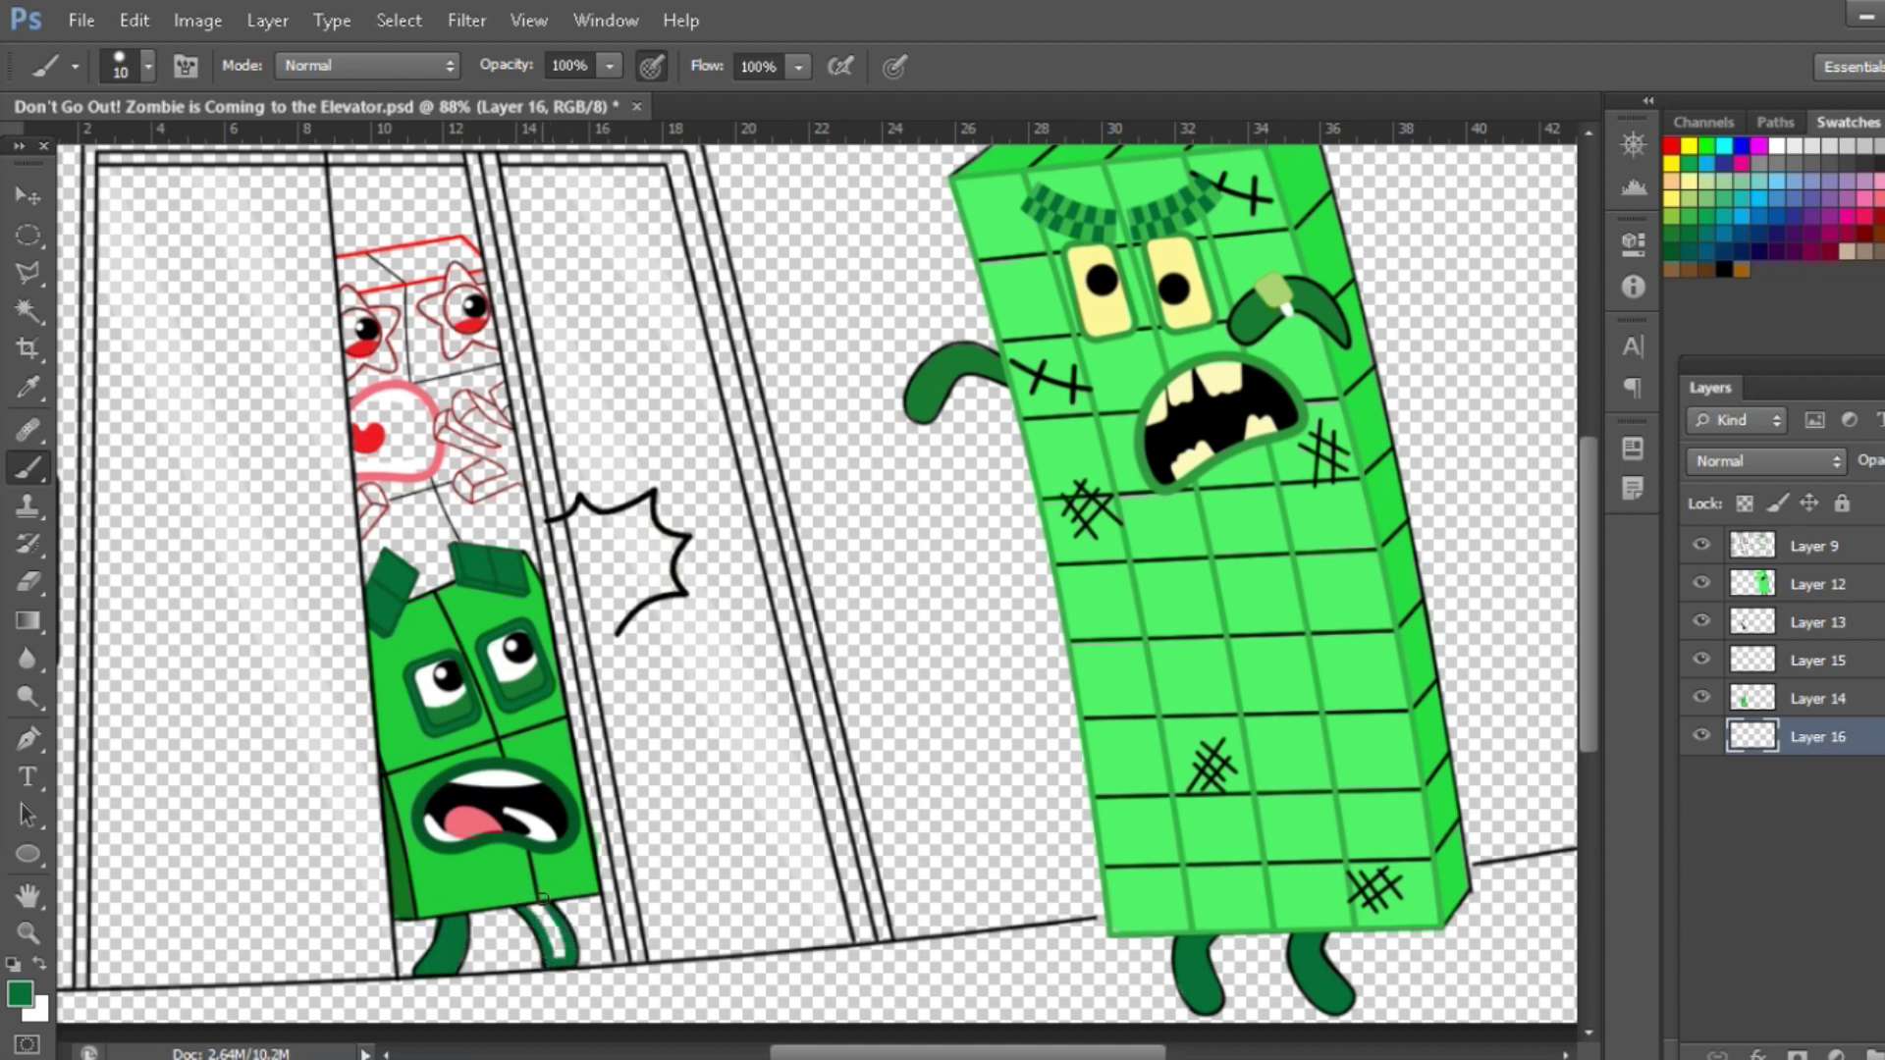
# Add soft dark purple shading above the small green character's eyes on a new layer over the body colour
pyautogui.click(1780, 693)
pyautogui.hotkey('ctrl', 'shift', 'alt', 'n')
pyautogui.click(1793, 235)
pyautogui.click(148, 66)
pyautogui.click(39, 208)
pyautogui.click(33, 575)
pyautogui.moveTo(408, 671); pyautogui.dragTo(508, 648)
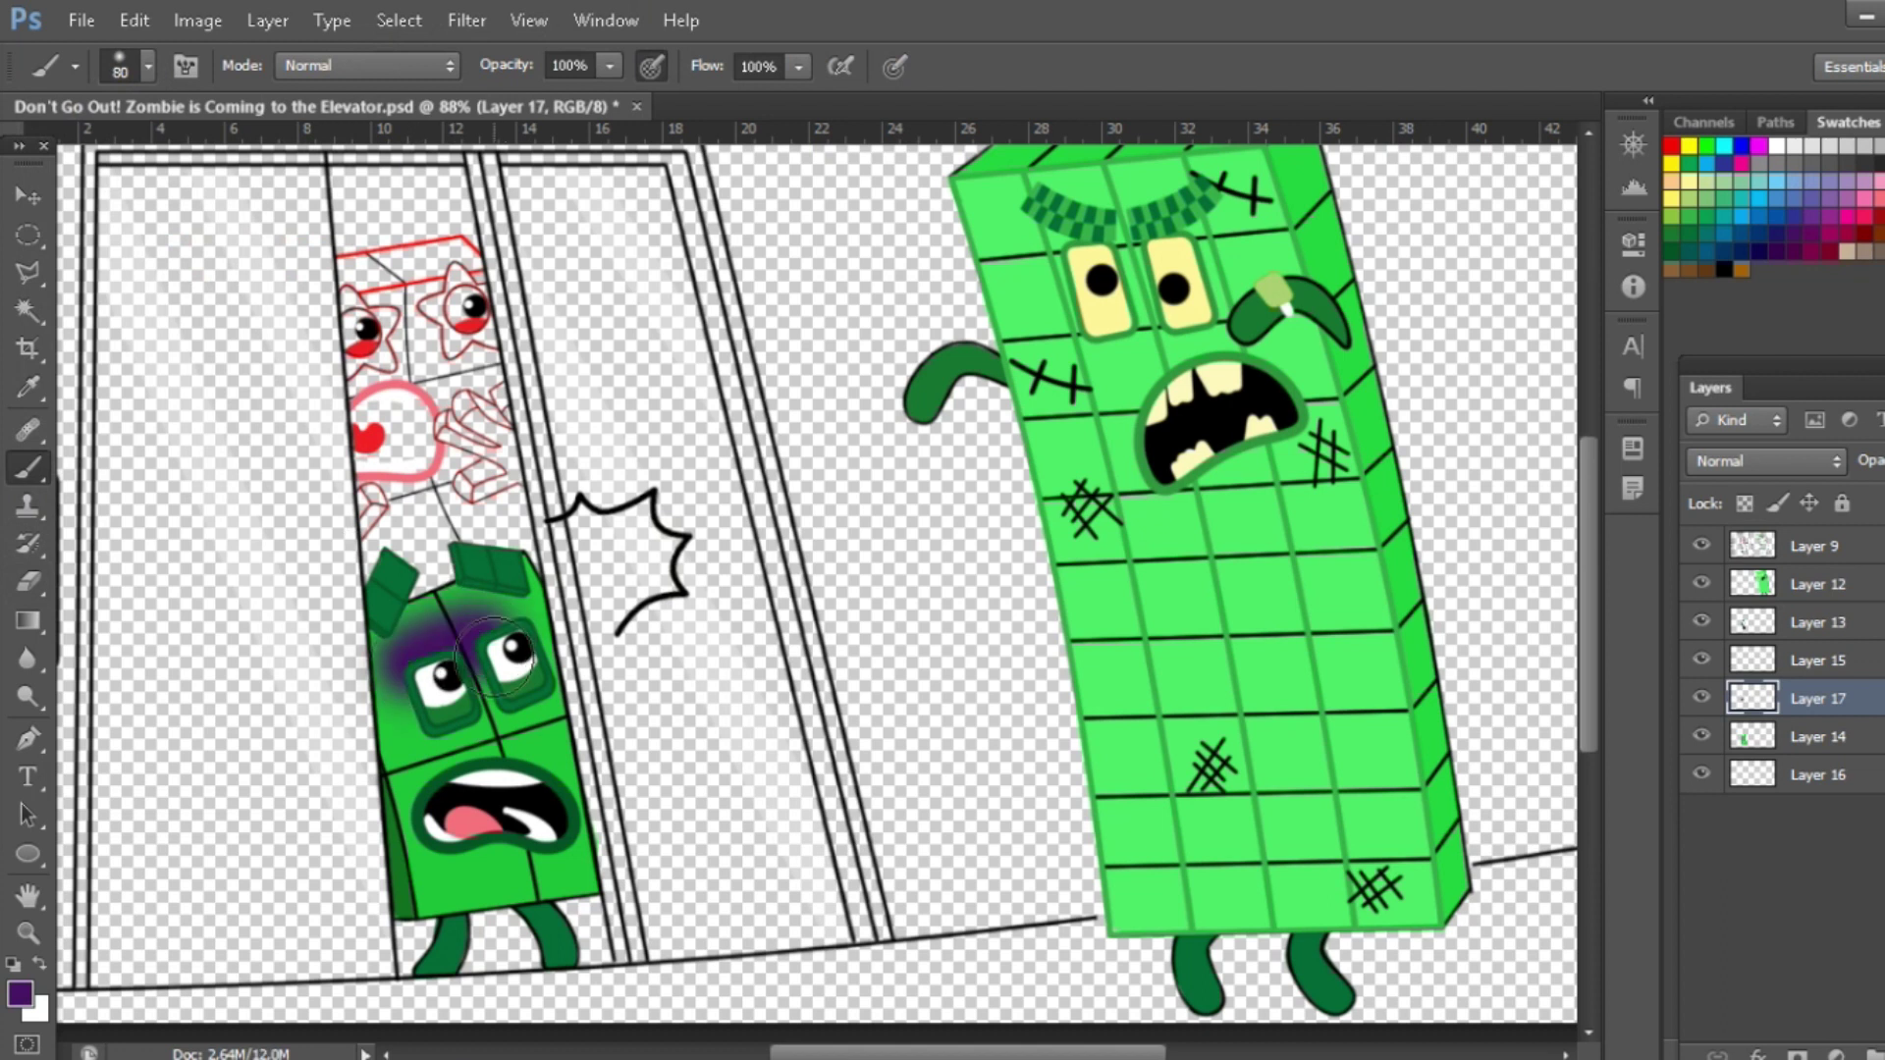
# Merge all colour layers from Layer 12 down to Layer 16 into one
pyautogui.click(1845, 584)
pyautogui.keyDown('shift'); pyautogui.click(1855, 774); pyautogui.keyUp('shift')
pyautogui.hotkey('ctrl', 'e')
# Switch back to a hard round brush and paint the red character's eyeballs white
pyautogui.click(1776, 147)
pyautogui.scroll(2, 331, 362)
pyautogui.press(']')
pyautogui.press(']')
pyautogui.scroll(3, 331, 362)
pyautogui.click(147, 66)
pyautogui.click(108, 293)
pyautogui.click(556, 286)
pyautogui.click(384, 317)
# Fill the star shapes around the red character's eyes with red on a new layer beneath the merged colours
pyautogui.hotkey('ctrl', 'shift', 'alt', 'n')
pyautogui.moveTo(1816, 584); pyautogui.dragTo(1816, 639)
pyautogui.click(1672, 146)
pyautogui.press('[')
pyautogui.press('[')
pyautogui.press('[')
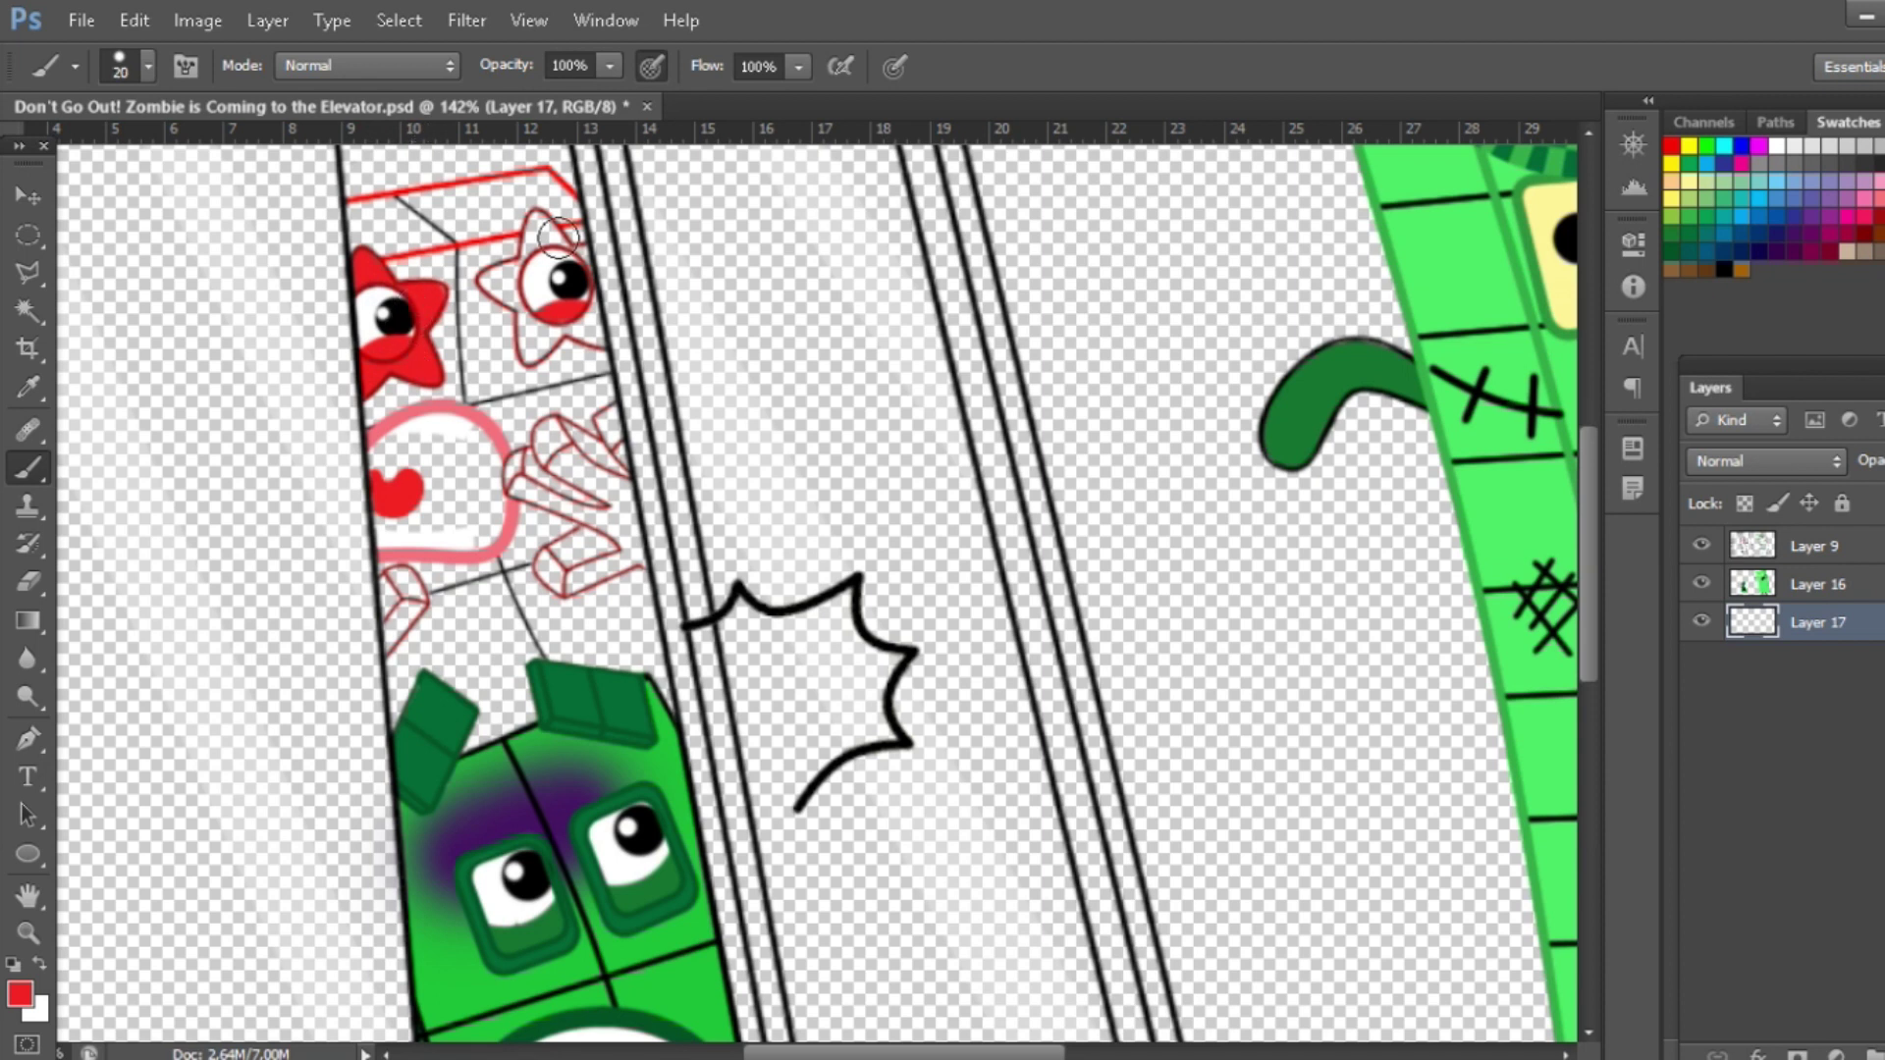
pyautogui.moveTo(579, 253); pyautogui.dragTo(598, 340)
pyautogui.moveTo(546, 240)
pyautogui.mouseDown()
pyautogui.moveTo(516, 310)
pyautogui.moveTo(562, 327)
pyautogui.mouseUp()
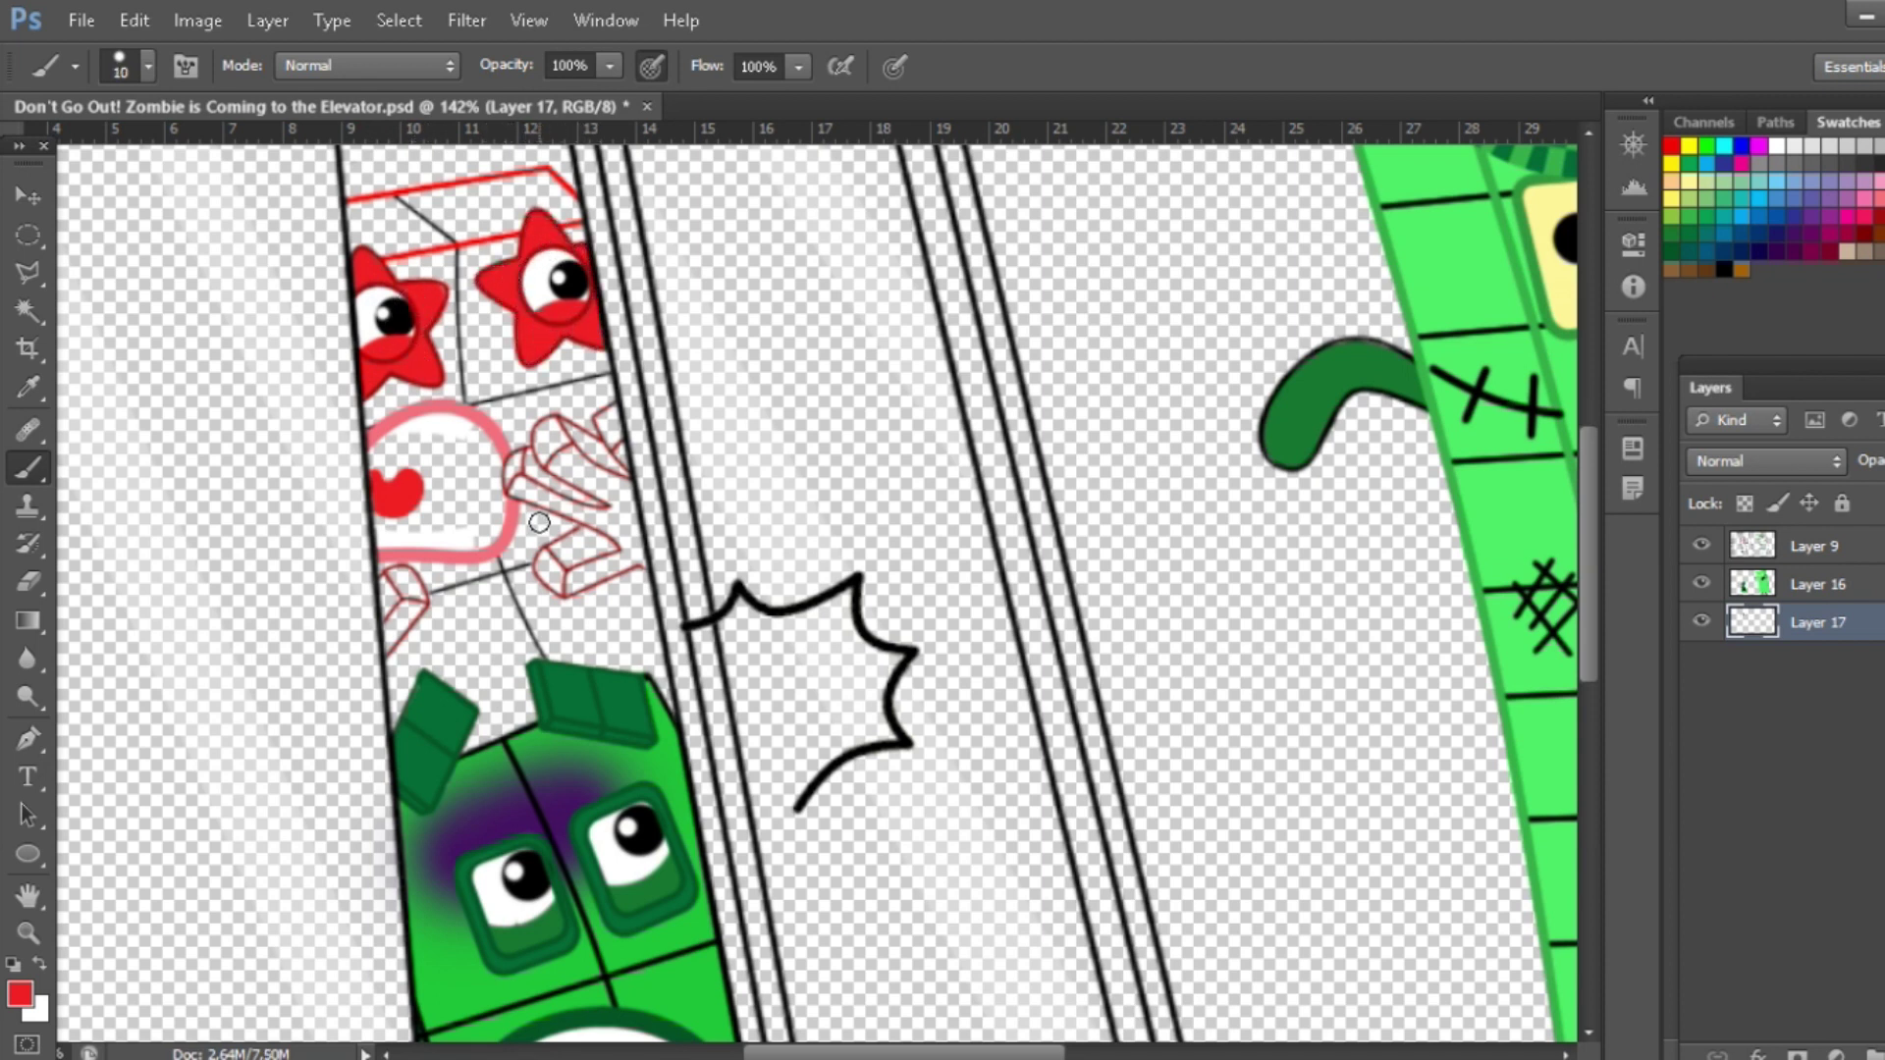
# Fill the inside of the red character's mouth with black around the tongue and teeth
pyautogui.click(1879, 164)
pyautogui.press(']')
pyautogui.press(']')
pyautogui.press(']')
pyautogui.moveTo(410, 523)
pyautogui.mouseDown()
pyautogui.moveTo(413, 436)
pyautogui.moveTo(479, 450)
pyautogui.moveTo(487, 509)
pyautogui.moveTo(418, 510)
pyautogui.moveTo(451, 491)
pyautogui.mouseUp()
# Paint the sides of the red character's blocky hand beside the mouth white
pyautogui.click(1759, 145)
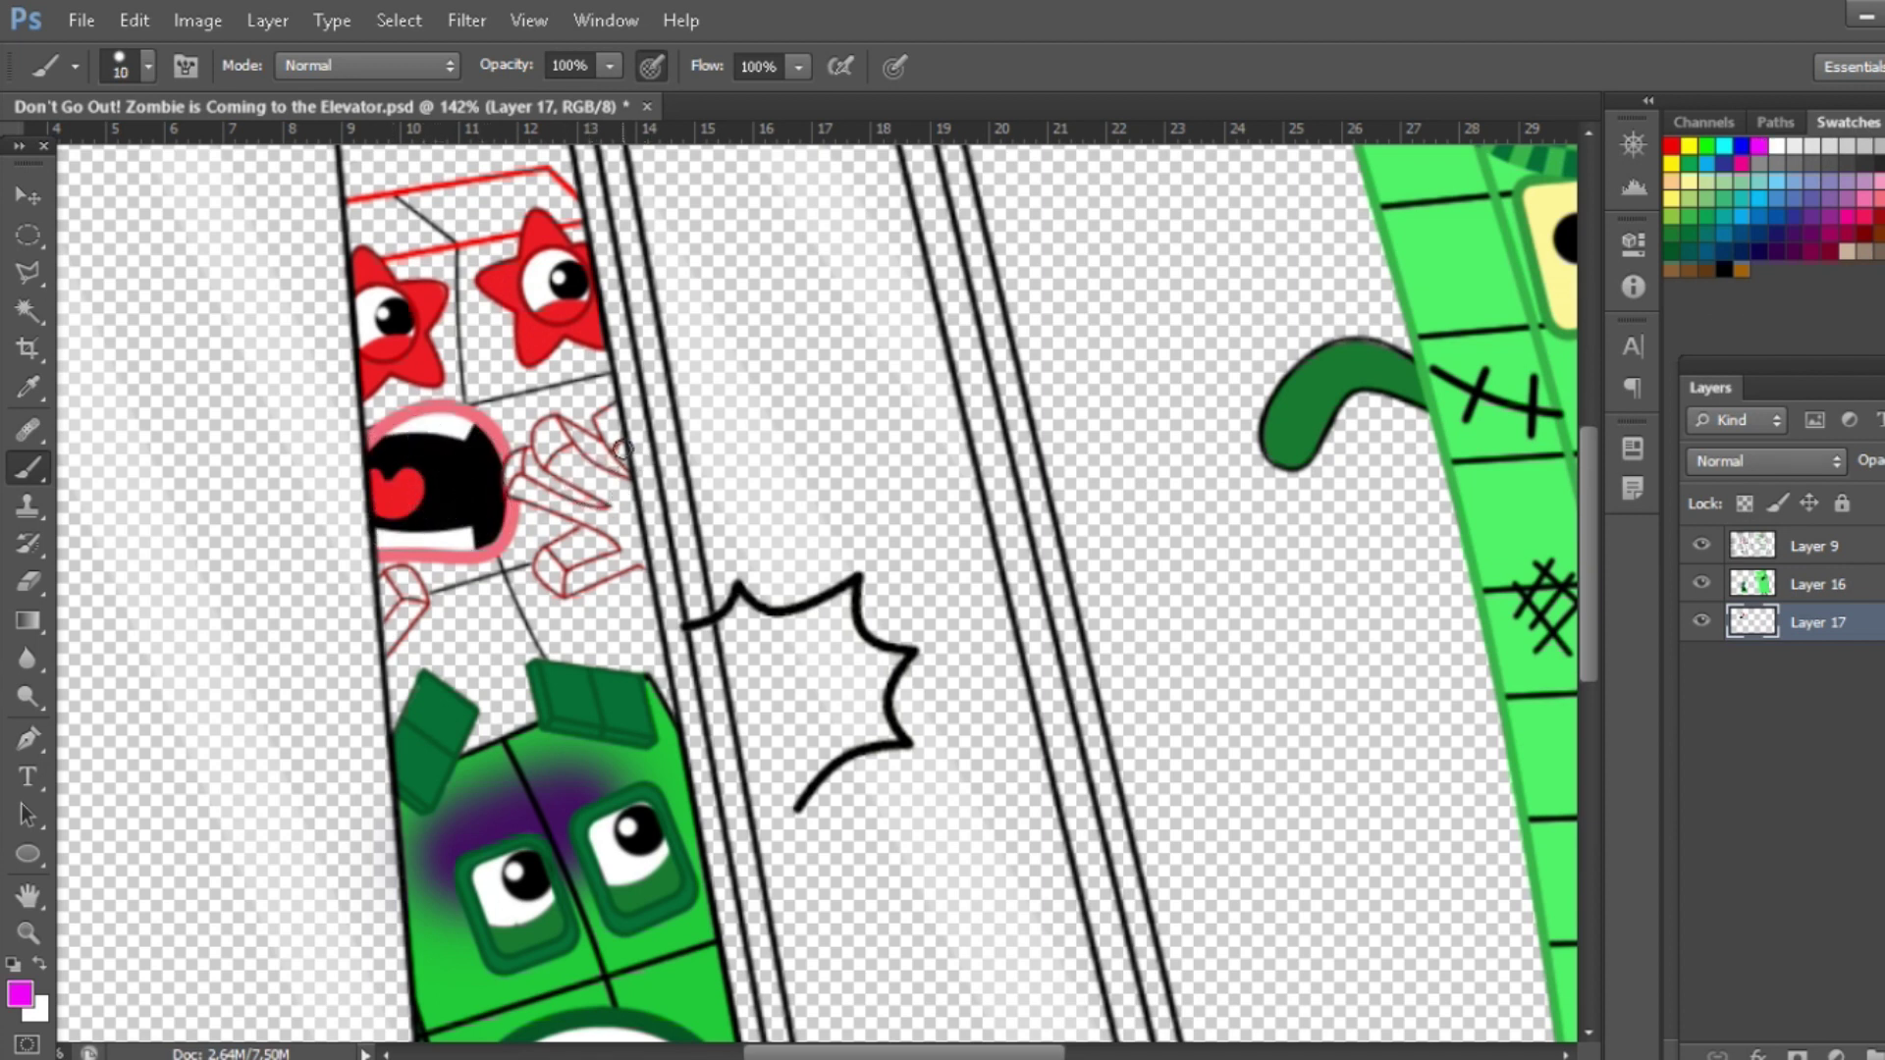
pyautogui.click(1777, 146)
pyautogui.press('[')
pyautogui.press('[')
pyautogui.moveTo(625, 483)
pyautogui.mouseDown()
pyautogui.moveTo(604, 570)
pyautogui.moveTo(571, 581)
pyautogui.moveTo(628, 543)
pyautogui.moveTo(515, 494)
pyautogui.mouseUp()
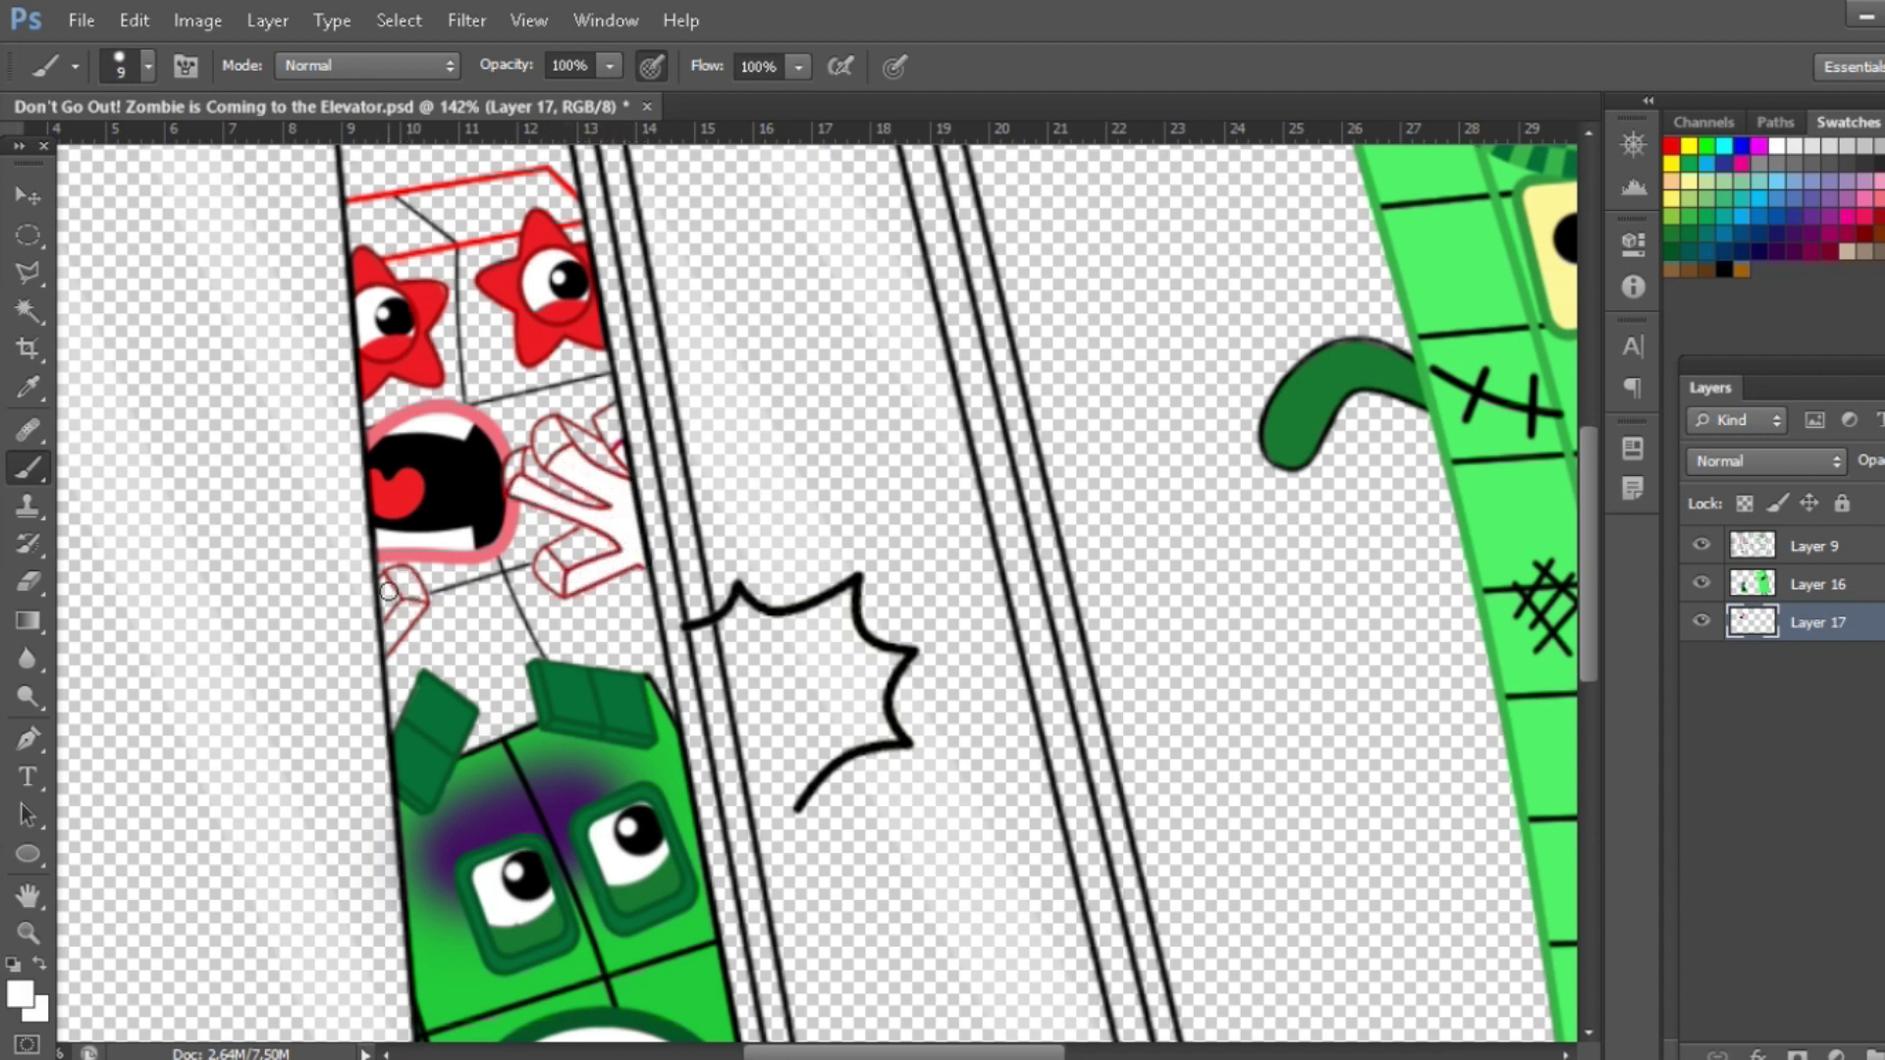
# Paint the remaining faces of the red character's hands bright red on a new layer beneath Layer 17
pyautogui.click(1883, 1055)
pyautogui.moveTo(1816, 623); pyautogui.dragTo(1816, 675)
pyautogui.click(1672, 146)
pyautogui.press(']')
pyautogui.press(']')
pyautogui.press(']')
pyautogui.press(']')
pyautogui.moveTo(609, 414)
pyautogui.mouseDown()
pyautogui.moveTo(617, 468)
pyautogui.moveTo(550, 438)
pyautogui.moveTo(586, 495)
pyautogui.moveTo(517, 474)
pyautogui.mouseUp()
pyautogui.press(']')
pyautogui.click(556, 564)
pyautogui.moveTo(581, 547); pyautogui.dragTo(601, 557)
pyautogui.moveTo(395, 571); pyautogui.dragTo(405, 622)
pyautogui.click(1816, 624)
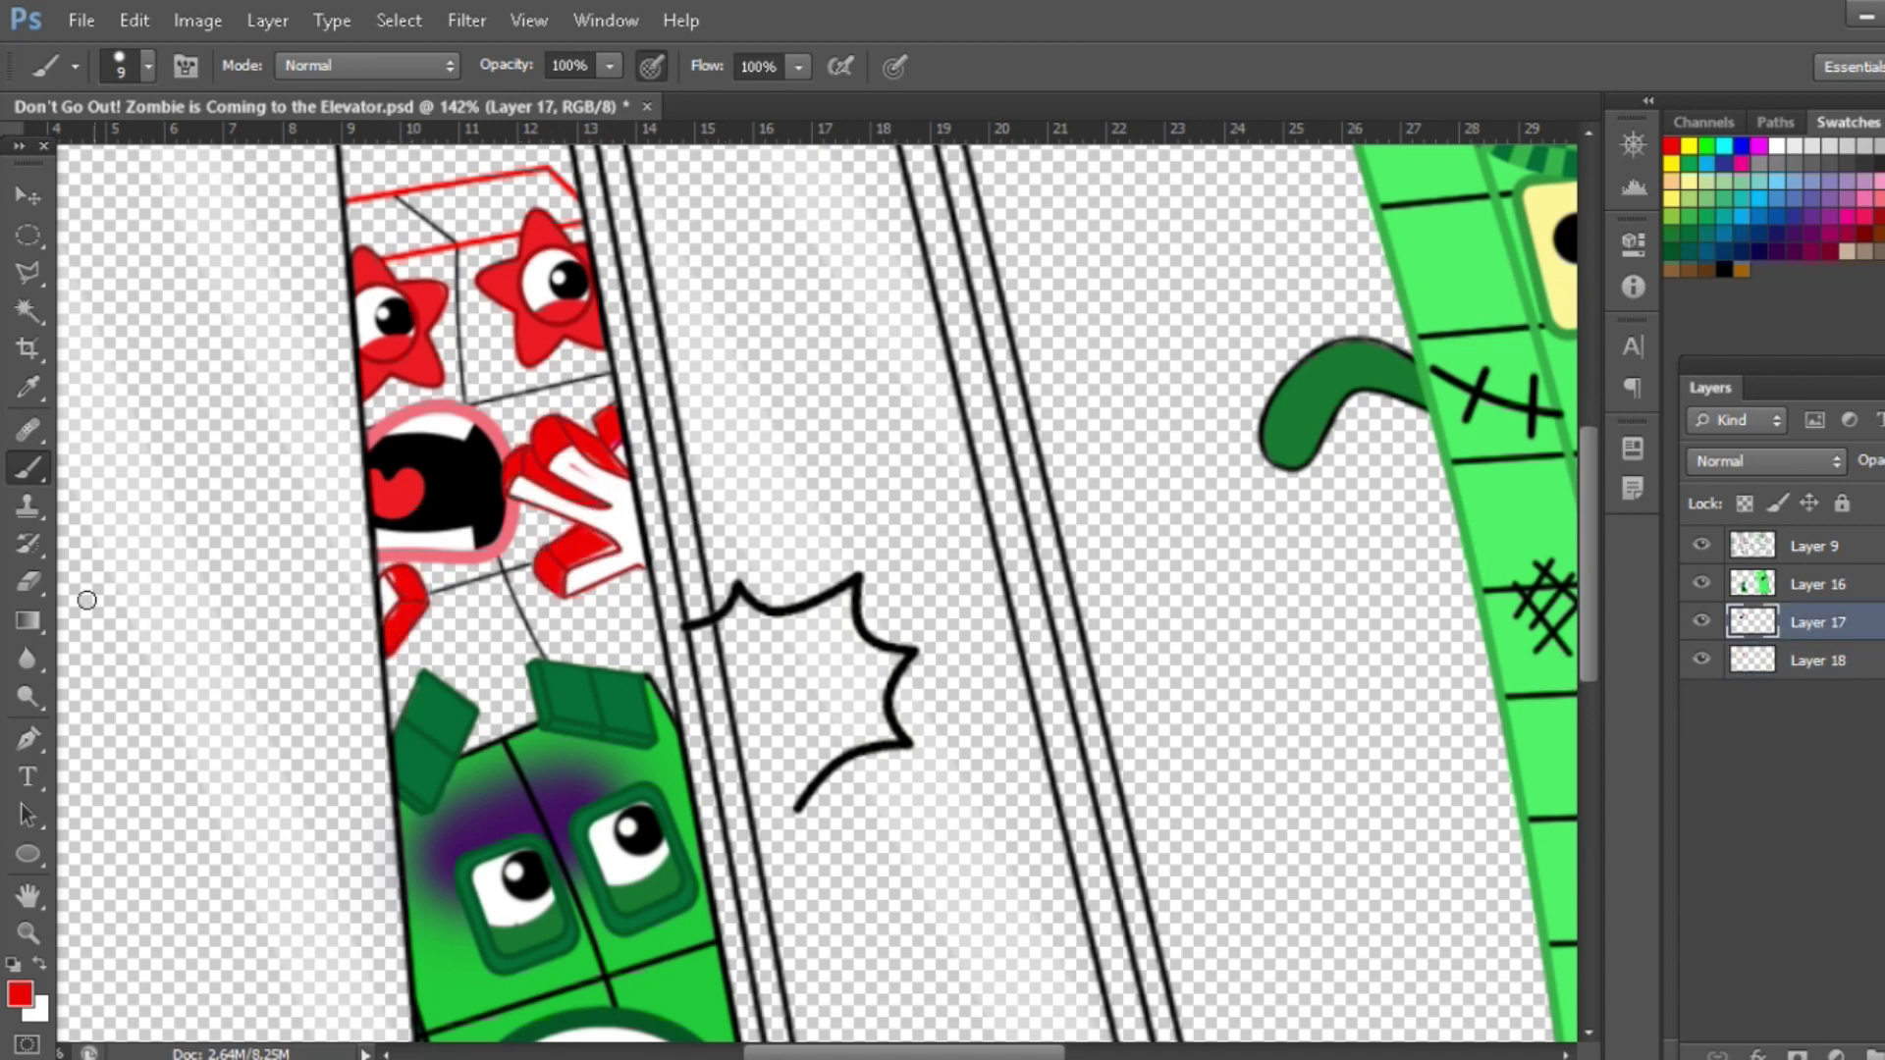
# Clean up the edges of the red character's hand beside the mouth and touch up its sides with white
pyautogui.click(29, 582)
pyautogui.press('[')
pyautogui.press('[')
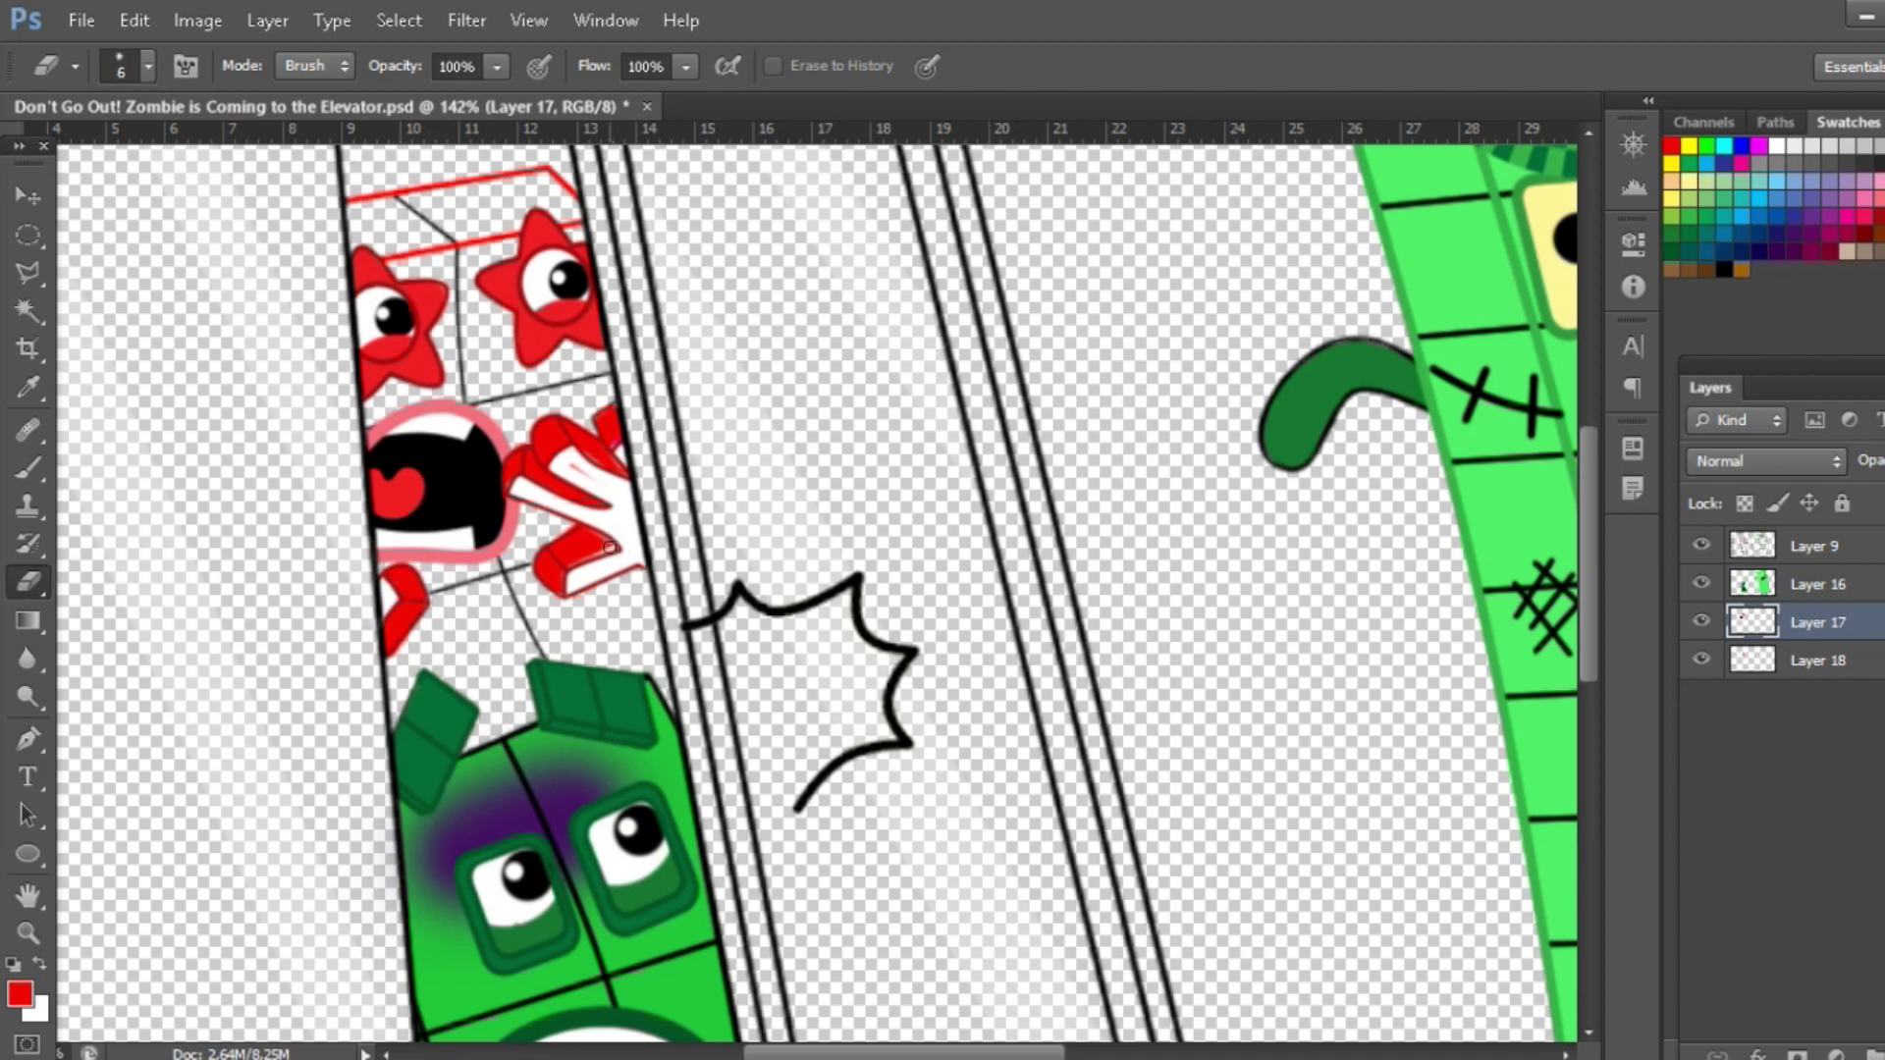
pyautogui.click(1778, 146)
pyautogui.click(28, 469)
pyautogui.moveTo(570, 463); pyautogui.dragTo(592, 478)
# Paint the red character's block body white on a new layer beneath Layer 18
pyautogui.click(1817, 661)
pyautogui.click(1881, 1057)
pyautogui.moveTo(1817, 661); pyautogui.dragTo(1817, 714)
pyautogui.press(']')
pyautogui.press(']')
pyautogui.press(']')
pyautogui.press(']')
pyautogui.moveTo(616, 565); pyautogui.dragTo(656, 732)
pyautogui.moveTo(397, 568)
pyautogui.mouseDown()
pyautogui.moveTo(404, 702)
pyautogui.moveTo(382, 320)
pyautogui.mouseUp()
pyautogui.press(']')
pyautogui.press(']')
pyautogui.press(']')
pyautogui.press(']')
pyautogui.press(']')
pyautogui.press(']')
pyautogui.press(']')
pyautogui.press(']')
pyautogui.moveTo(461, 372); pyautogui.dragTo(557, 667)
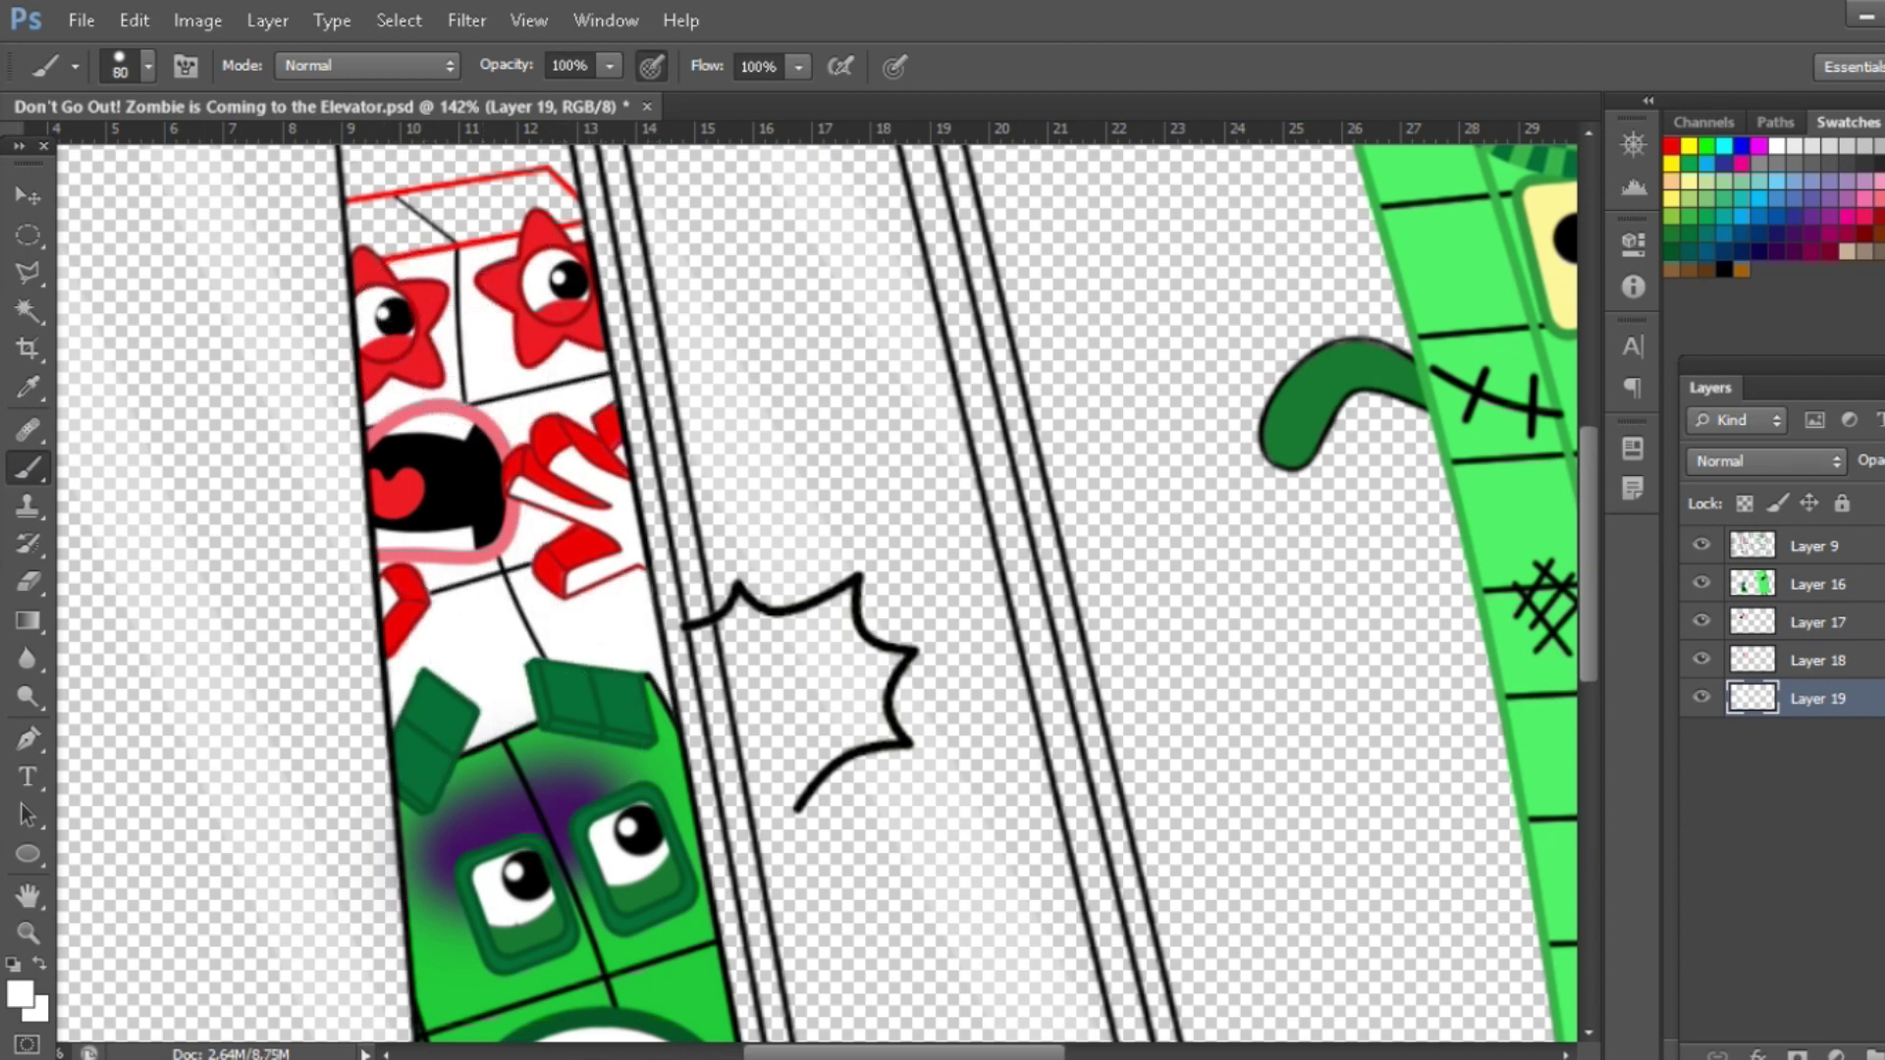
# Add soft dark purple shading between the red character's eyes on a new layer above the white body
pyautogui.click(1879, 1055)
pyautogui.click(1805, 234)
pyautogui.click(147, 66)
pyautogui.click(55, 289)
pyautogui.moveTo(525, 289); pyautogui.dragTo(442, 329)
# Paint the top face of the red character's head red with a hard brush on a new layer beneath the white body
pyautogui.click(1818, 736)
pyautogui.click(1880, 1055)
pyautogui.moveTo(1822, 736); pyautogui.dragTo(1842, 841)
pyautogui.click(1882, 199)
pyautogui.click(146, 66)
pyautogui.click(104, 291)
pyautogui.moveTo(490, 212)
pyautogui.mouseDown()
pyautogui.moveTo(373, 222)
pyautogui.moveTo(536, 196)
pyautogui.moveTo(554, 216)
pyautogui.moveTo(378, 231)
pyautogui.mouseUp()
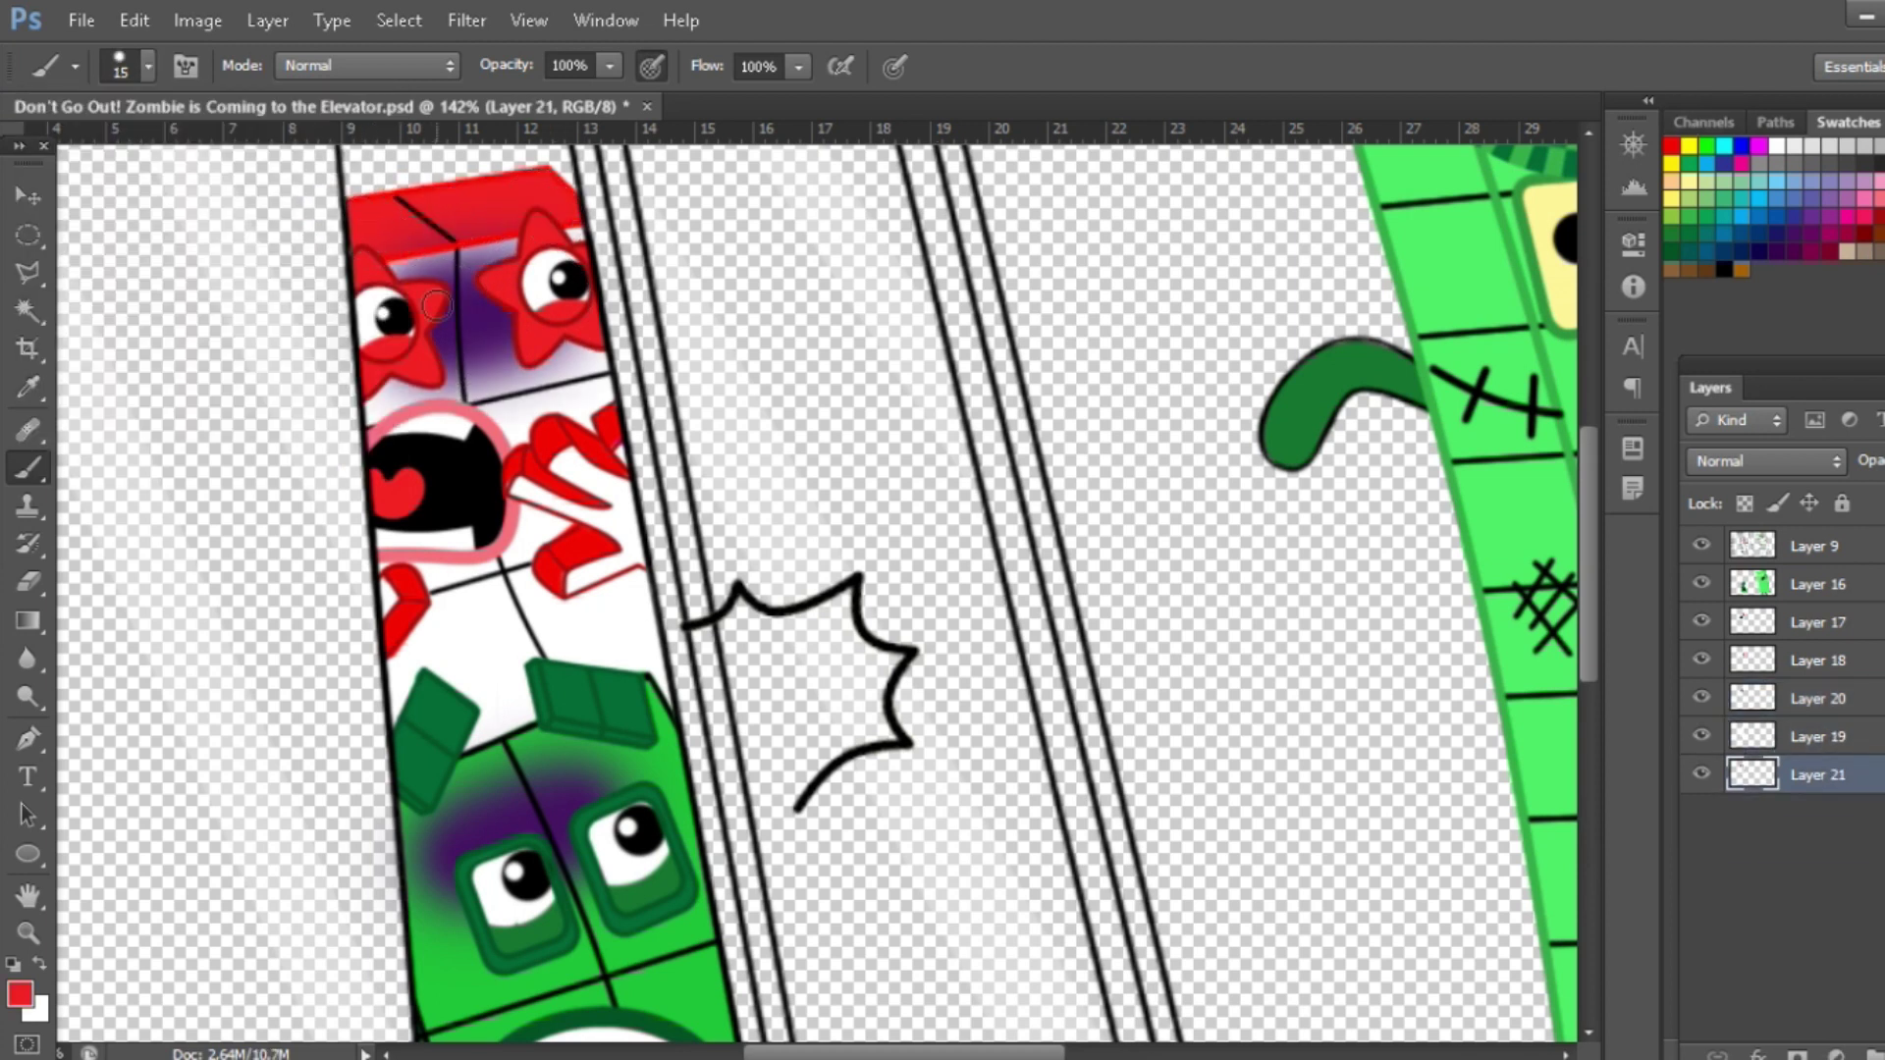
# Merge the red character's paint layers with Layer 16 into a single character layer
pyautogui.scroll(-4, 405, 257)
pyautogui.keyDown('shift'); pyautogui.click(1816, 584); pyautogui.keyUp('shift')
pyautogui.hotkey('ctrl', 'e')
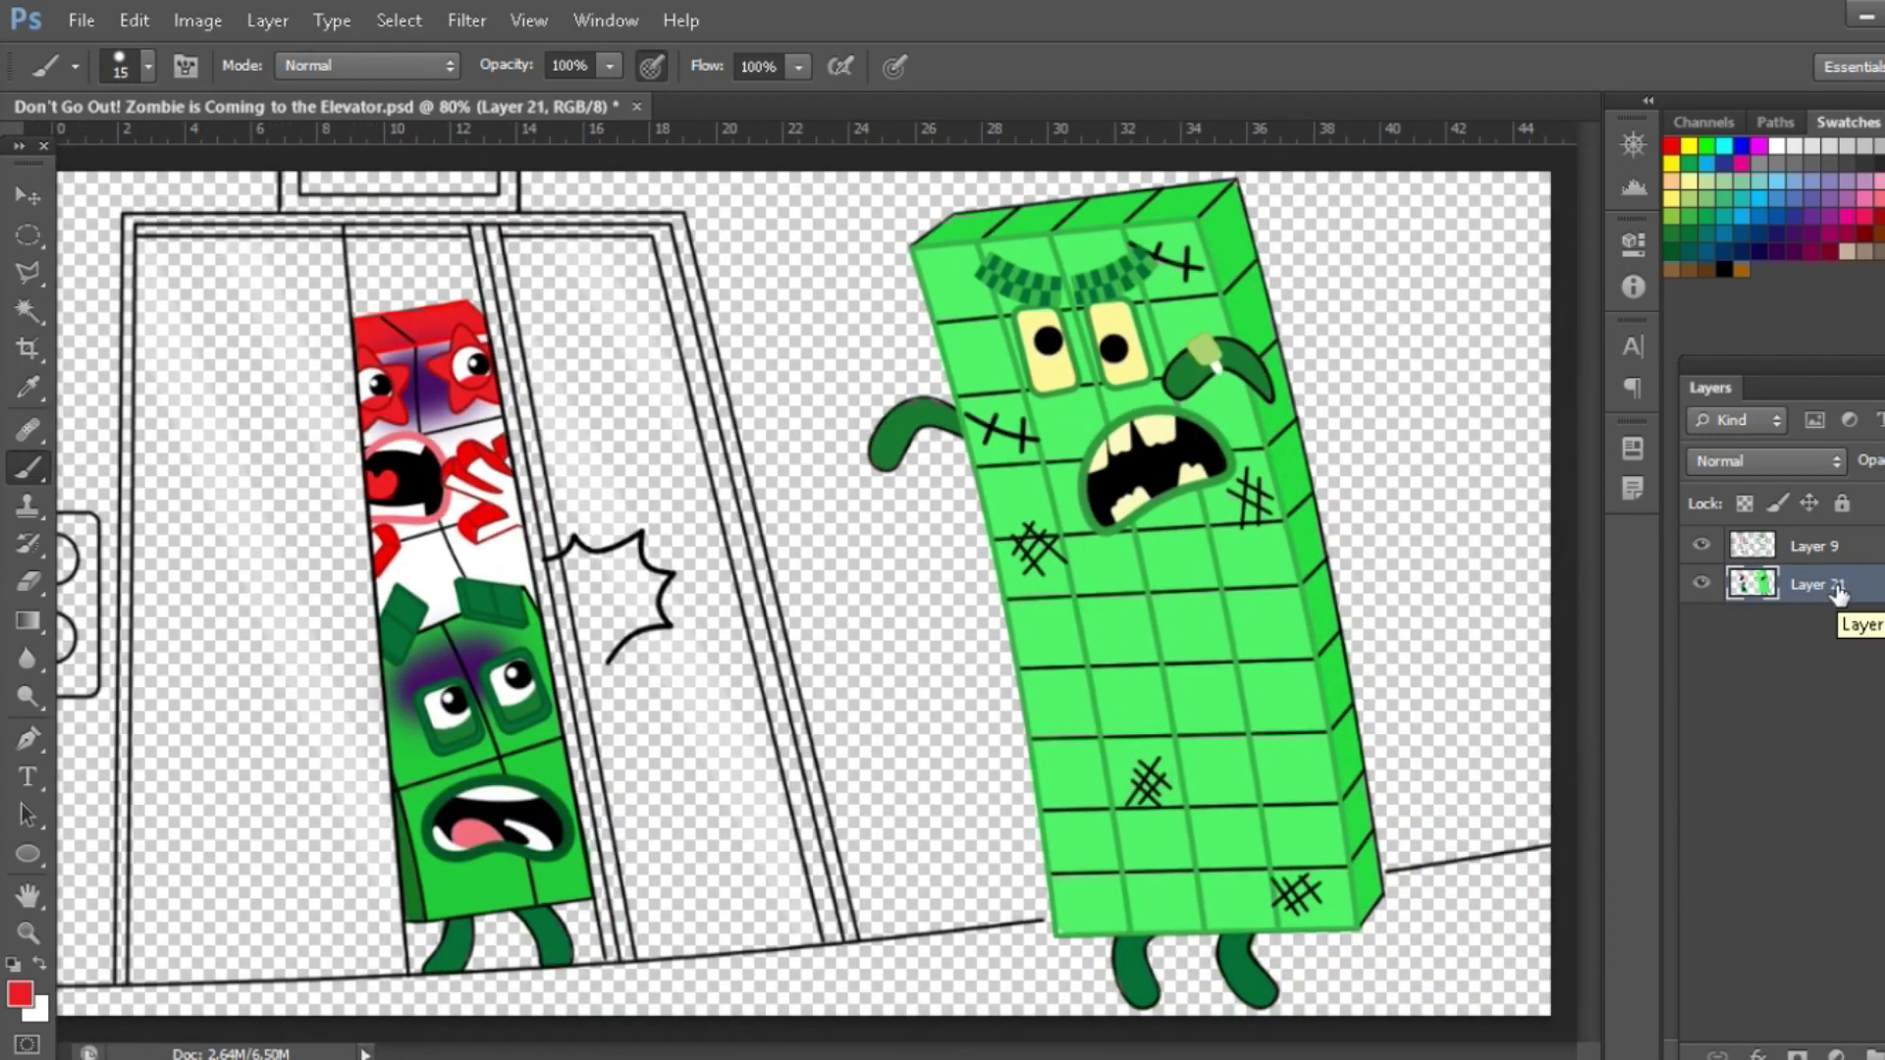
# Paint bright blue along the inside edges of the left elevator door on a new layer beneath the characters
pyautogui.click(1881, 1056)
pyautogui.hotkey('ctrl', '[')
pyautogui.click(1708, 166)
pyautogui.keyDown('shift'); pyautogui.click(143, 973); pyautogui.keyUp('shift')
pyautogui.keyDown('shift'); pyautogui.click(397, 969); pyautogui.keyUp('shift')
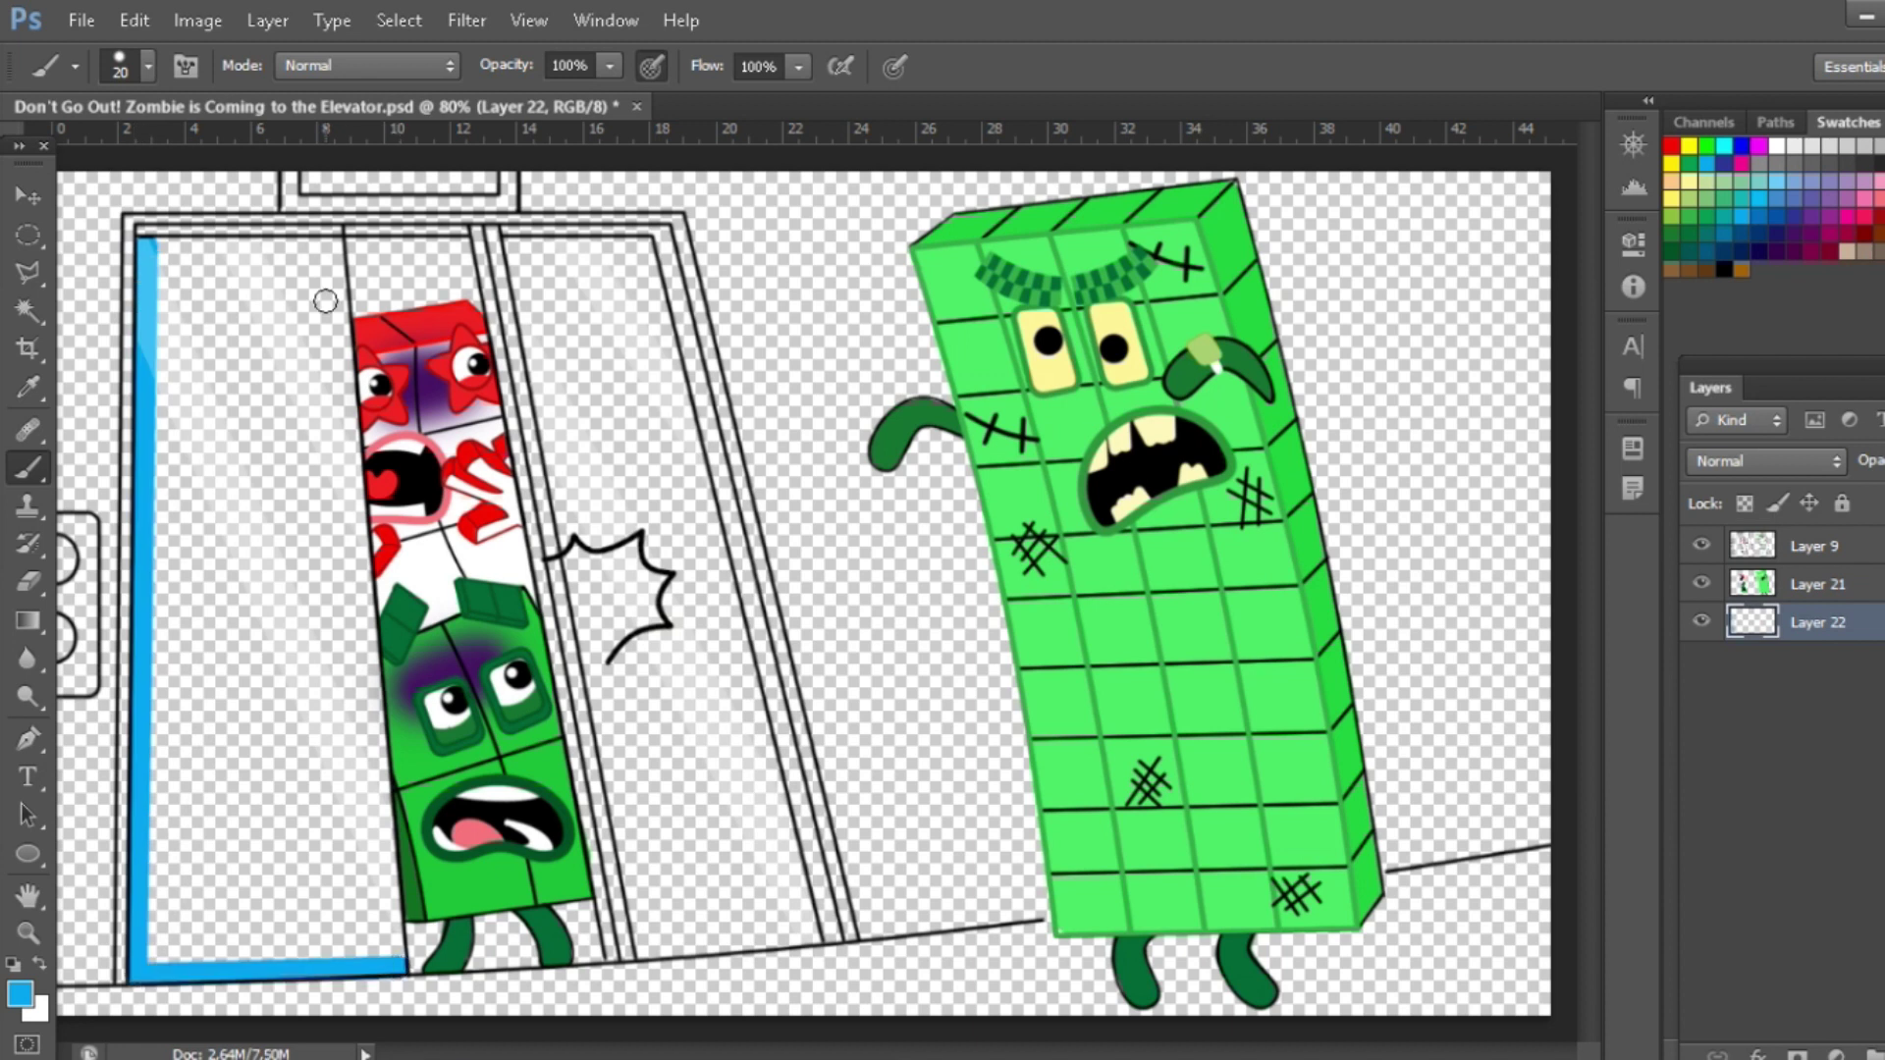
pyautogui.keyDown('shift'); pyautogui.click(332, 246); pyautogui.keyUp('shift')
pyautogui.keyDown('shift'); pyautogui.click(151, 246); pyautogui.keyUp('shift')
# Fill the rest of the left elevator door with bright blue using a larger brush
pyautogui.press(']')
pyautogui.press(']')
pyautogui.press(']')
pyautogui.press(']')
pyautogui.press(']')
pyautogui.click(174, 274)
pyautogui.keyDown('shift'); pyautogui.click(161, 940); pyautogui.keyUp('shift')
pyautogui.keyDown('shift'); pyautogui.click(379, 937); pyautogui.keyUp('shift')
pyautogui.keyDown('shift'); pyautogui.click(312, 265); pyautogui.keyUp('shift')
pyautogui.keyDown('shift'); pyautogui.click(209, 275); pyautogui.keyUp('shift')
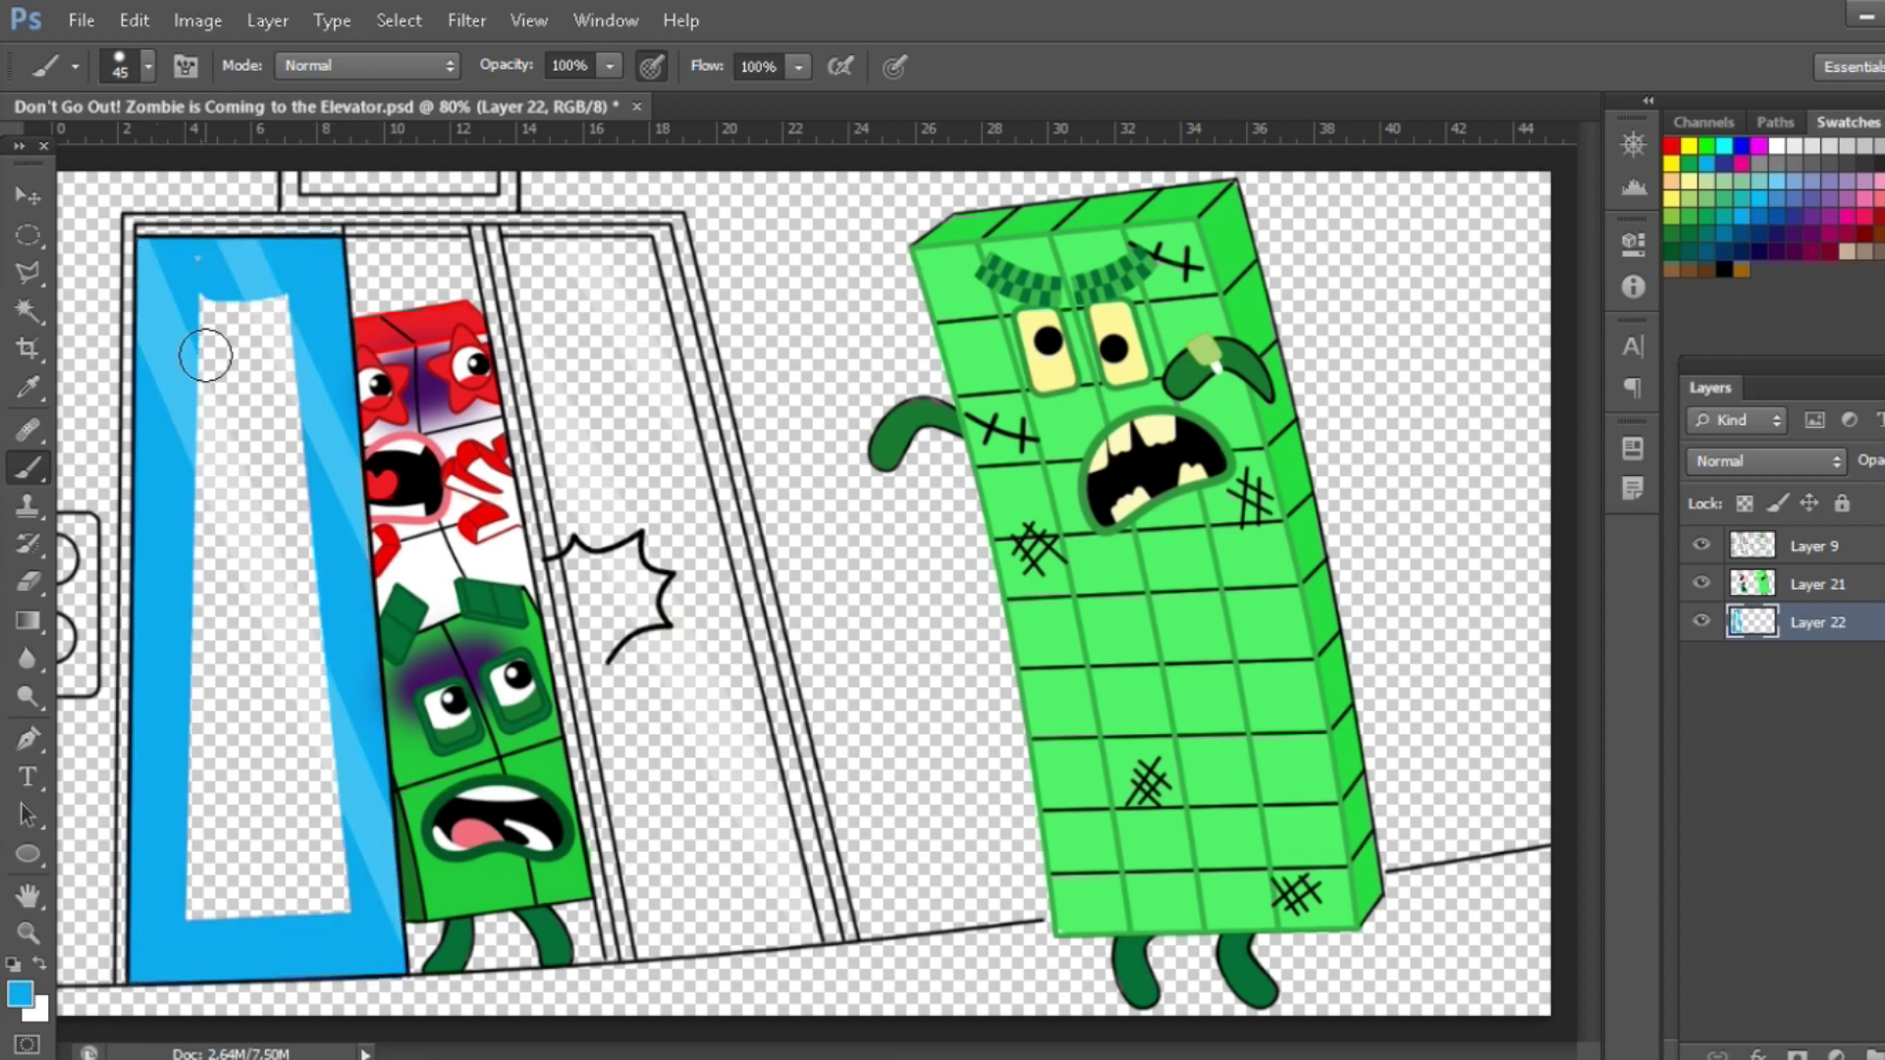
pyautogui.keyDown('shift'); pyautogui.click(192, 912); pyautogui.keyUp('shift')
pyautogui.keyDown('shift'); pyautogui.click(326, 896); pyautogui.keyUp('shift')
pyautogui.keyDown('shift'); pyautogui.click(280, 307); pyautogui.keyUp('shift')
pyautogui.keyDown('shift'); pyautogui.click(246, 882); pyautogui.keyUp('shift')
pyautogui.keyDown('shift'); pyautogui.click(285, 886); pyautogui.keyUp('shift')
# Paint bright blue along the inside edges of the right elevator door with a smaller brush
pyautogui.press('[')
pyautogui.press('[')
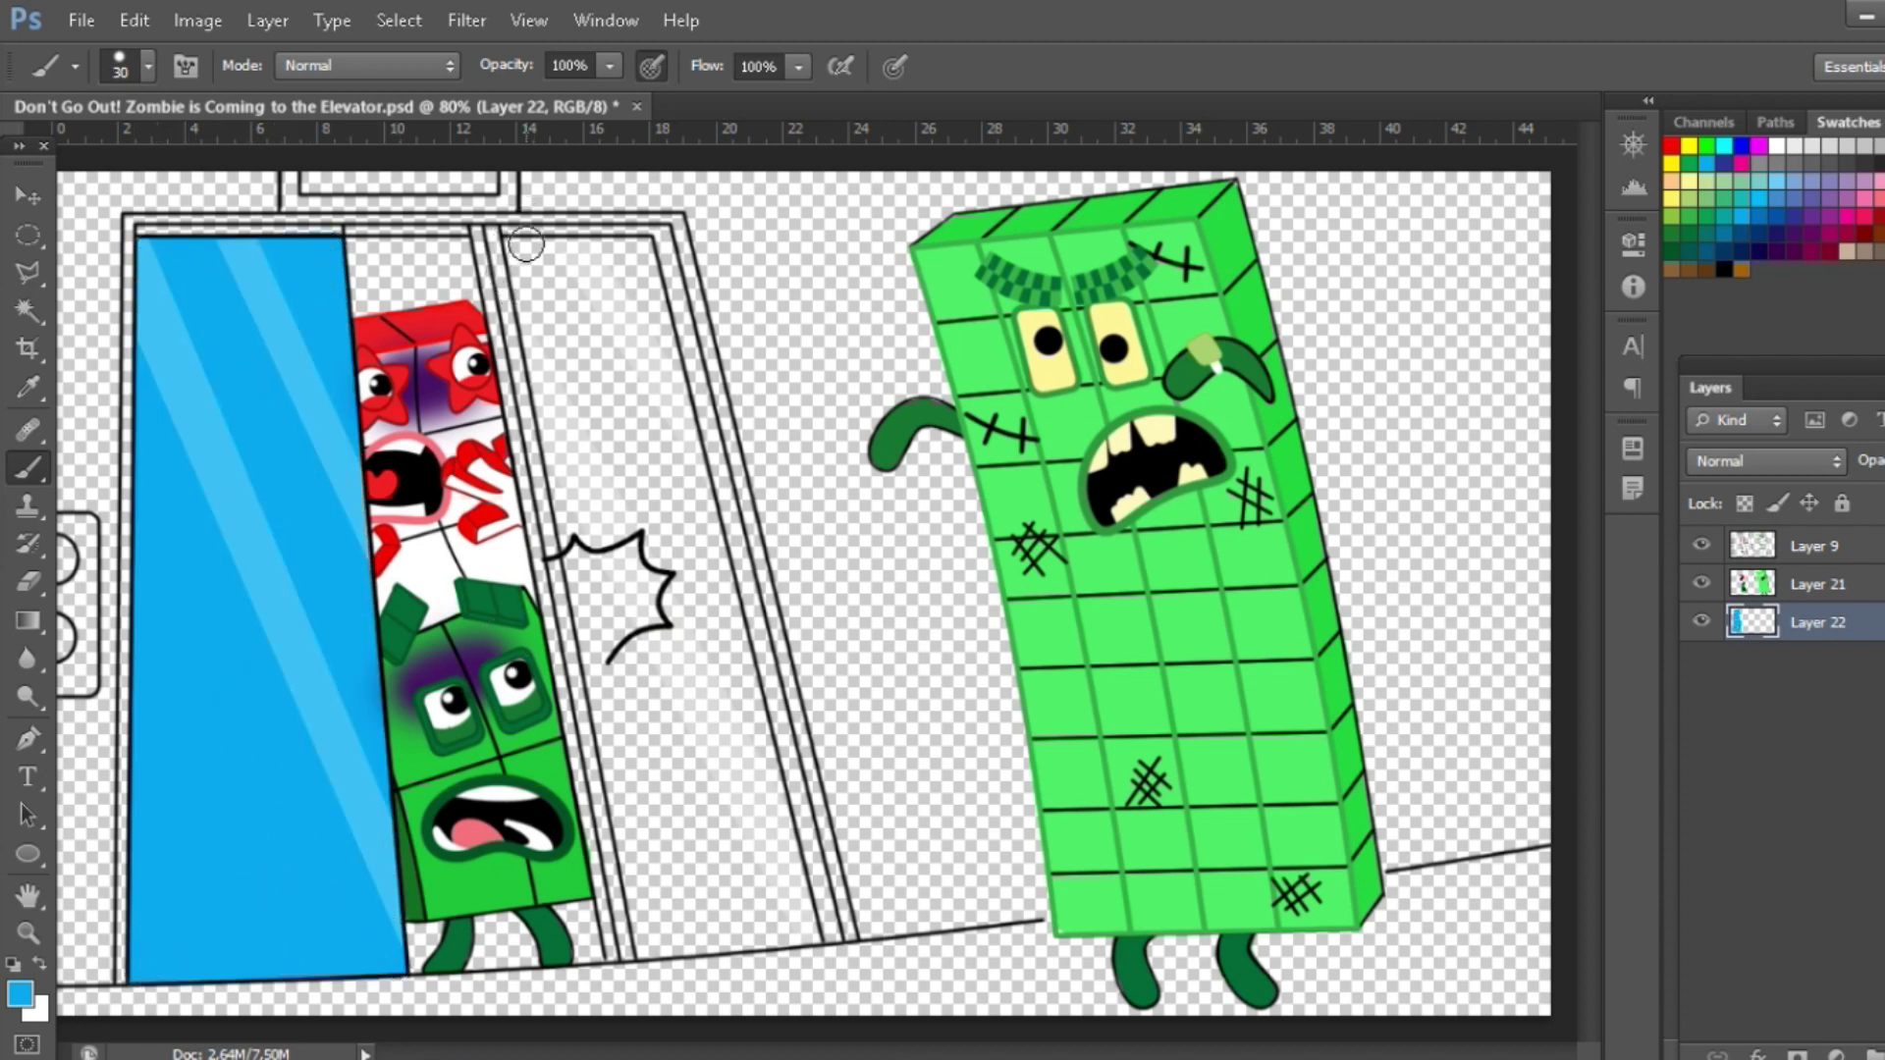
pyautogui.keyDown('shift'); pyautogui.click(648, 240); pyautogui.keyUp('shift')
pyautogui.keyDown('shift'); pyautogui.click(814, 938); pyautogui.keyUp('shift')
pyautogui.keyDown('shift'); pyautogui.click(638, 950); pyautogui.keyUp('shift')
pyautogui.keyDown('shift'); pyautogui.click(511, 247); pyautogui.keyUp('shift')
# Fill the remaining middle of the right elevator door with bright blue
pyautogui.press(']')
pyautogui.press(']')
pyautogui.press(']')
pyautogui.press(']')
pyautogui.keyDown('shift'); pyautogui.click(643, 942); pyautogui.keyUp('shift')
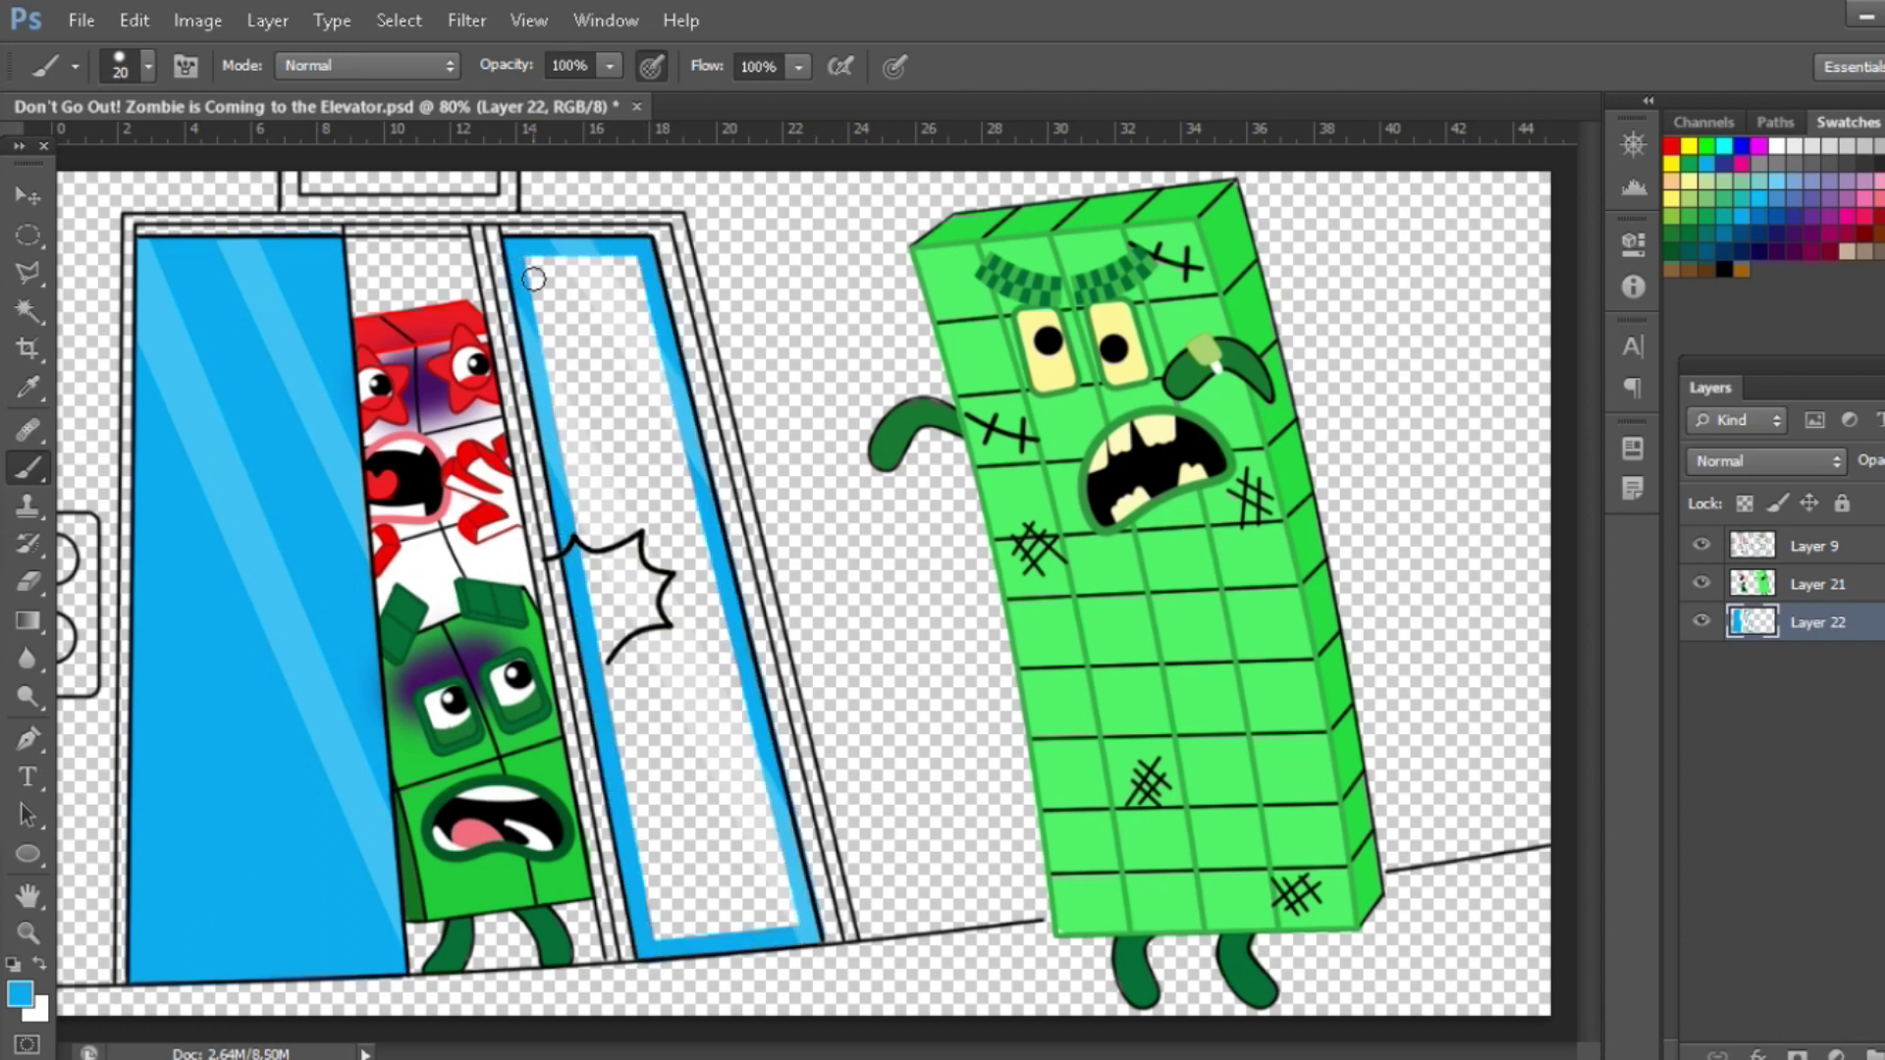
pyautogui.click(540, 260)
pyautogui.keyDown('shift'); pyautogui.click(696, 920); pyautogui.keyUp('shift')
pyautogui.moveTo(696, 921)
pyautogui.mouseDown()
pyautogui.moveTo(613, 295)
pyautogui.moveTo(692, 834)
pyautogui.moveTo(564, 286)
pyautogui.mouseUp()
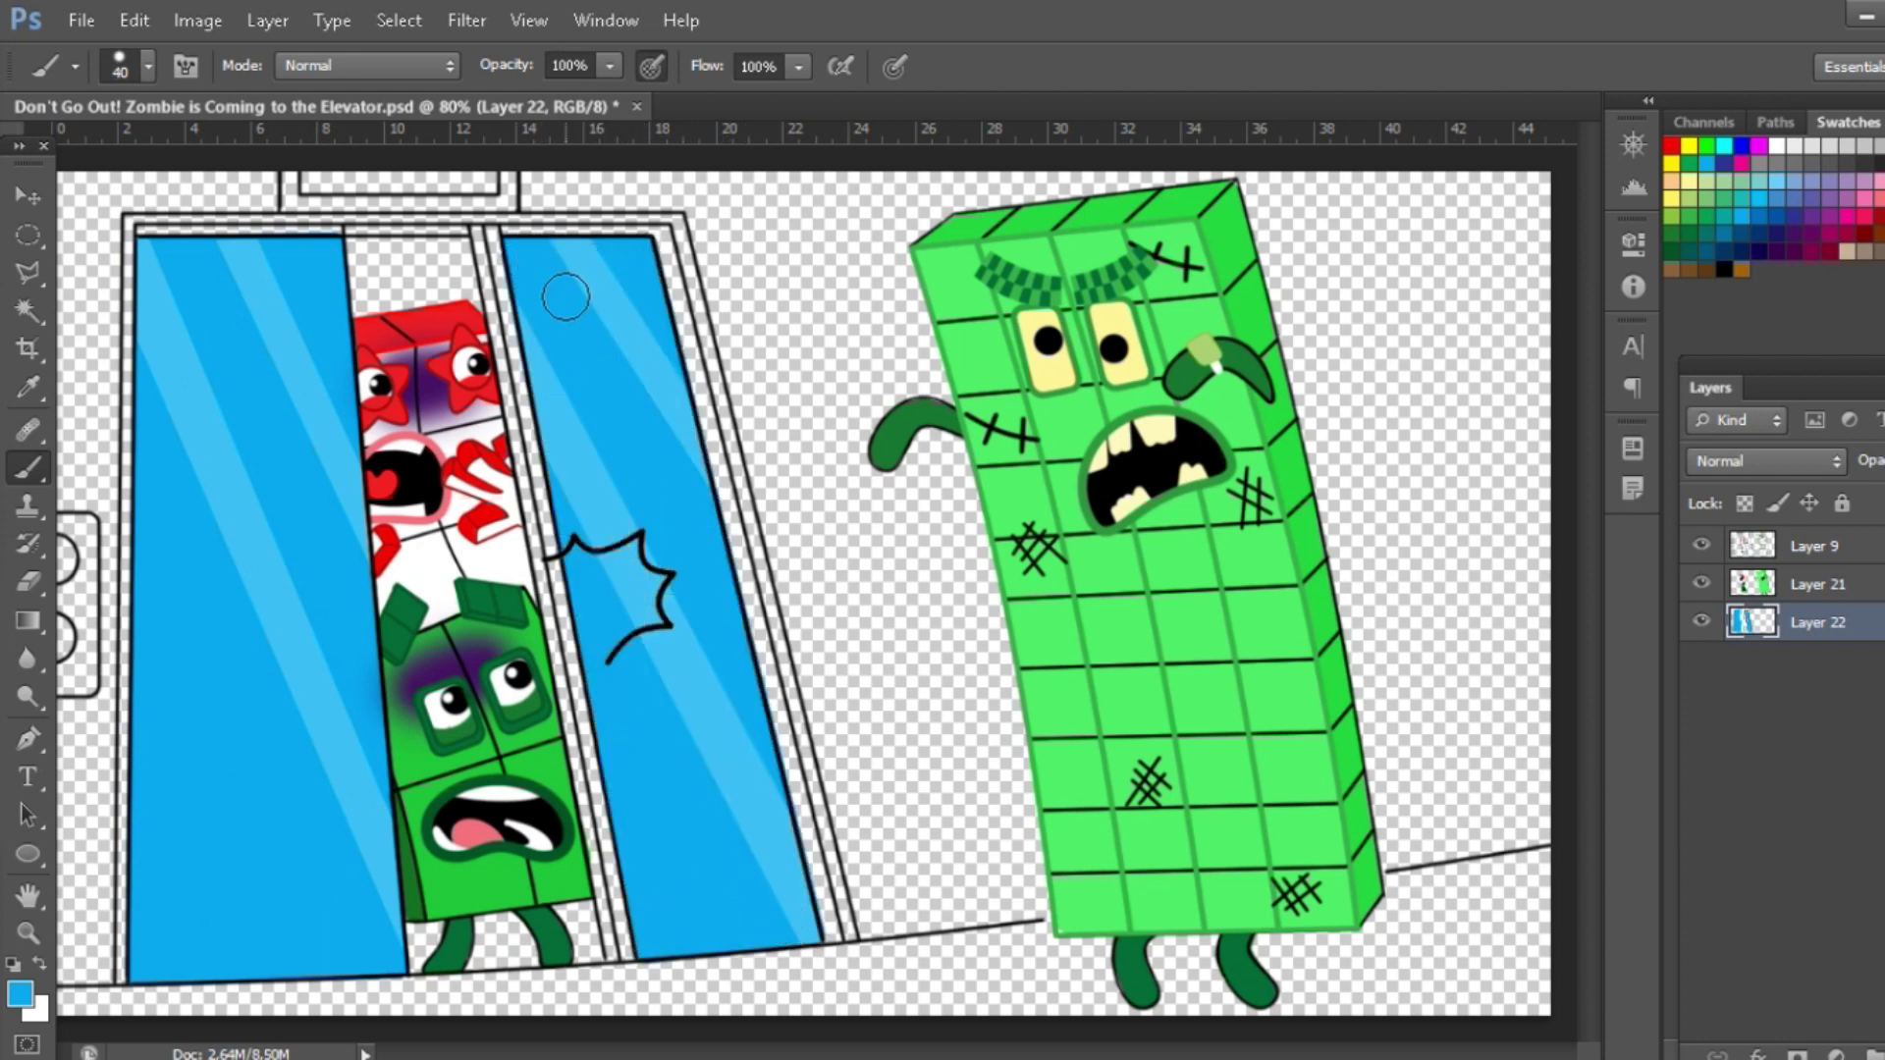
# Paint the elevator's outer frame dark blue on a new layer beneath the blue doors
pyautogui.hotkey('ctrl', 'shift', 'alt', 'n')
pyautogui.moveTo(1872, 631); pyautogui.dragTo(1868, 676)
pyautogui.click(1759, 218)
pyautogui.click(1793, 218)
pyautogui.press('[')
pyautogui.press('[')
pyautogui.press('[')
pyautogui.keyDown('shift'); pyautogui.click(137, 228); pyautogui.keyUp('shift')
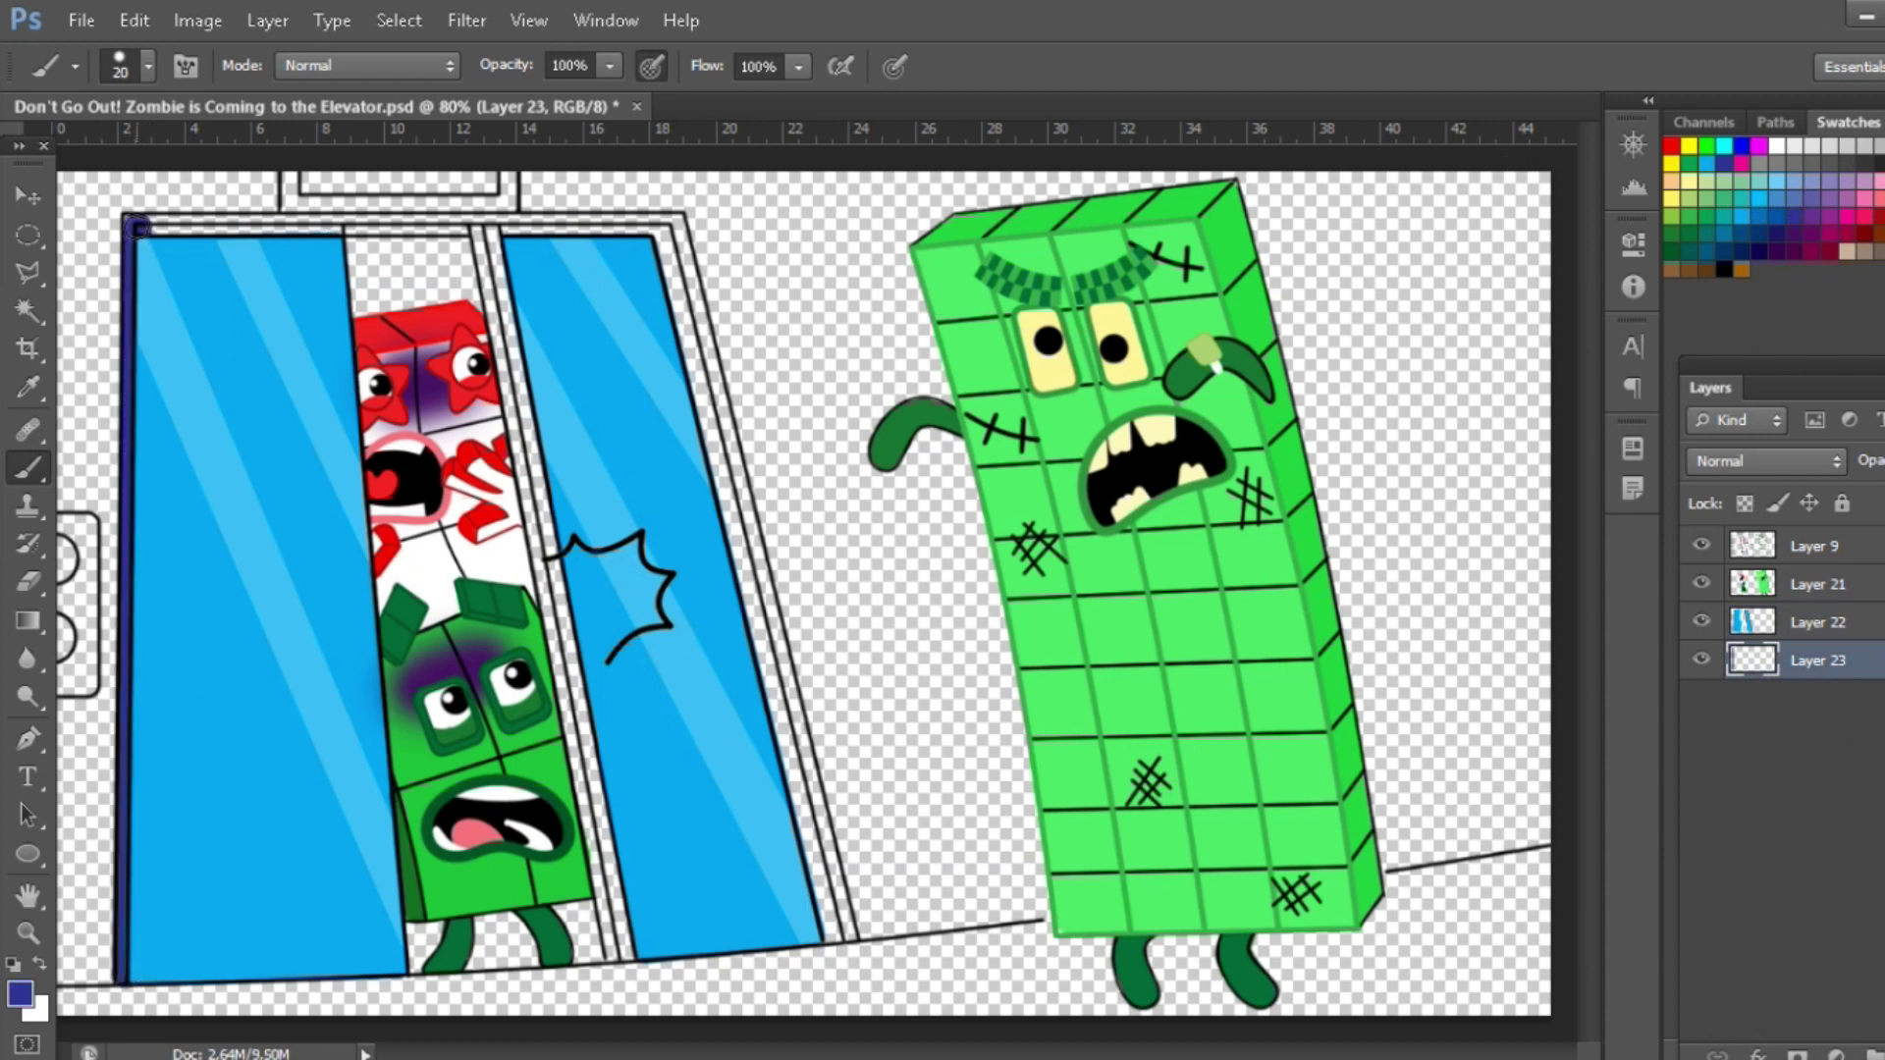
pyautogui.keyDown('shift'); pyautogui.click(681, 218); pyautogui.keyUp('shift')
pyautogui.keyDown('shift'); pyautogui.click(850, 937); pyautogui.keyUp('shift')
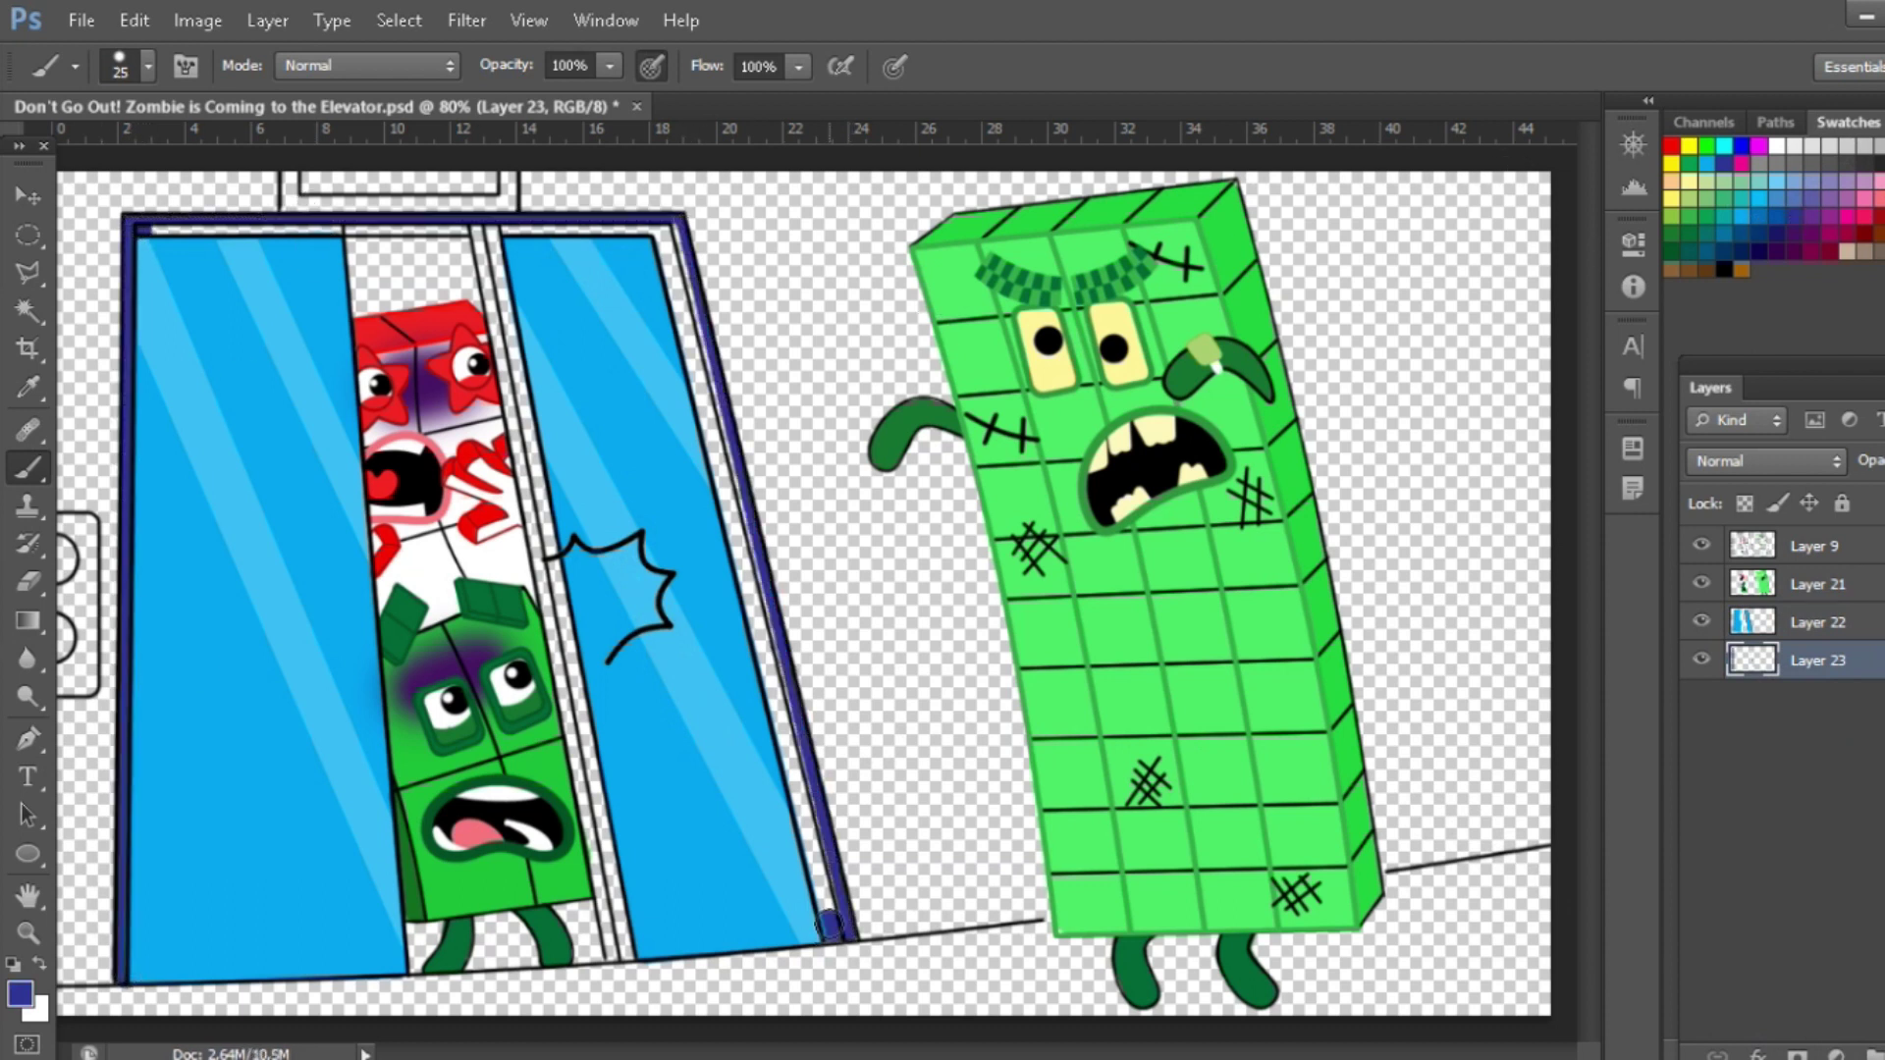
pyautogui.keyDown('shift'); pyautogui.click(665, 227); pyautogui.keyUp('shift')
pyautogui.keyDown('shift'); pyautogui.click(145, 231); pyautogui.keyUp('shift')
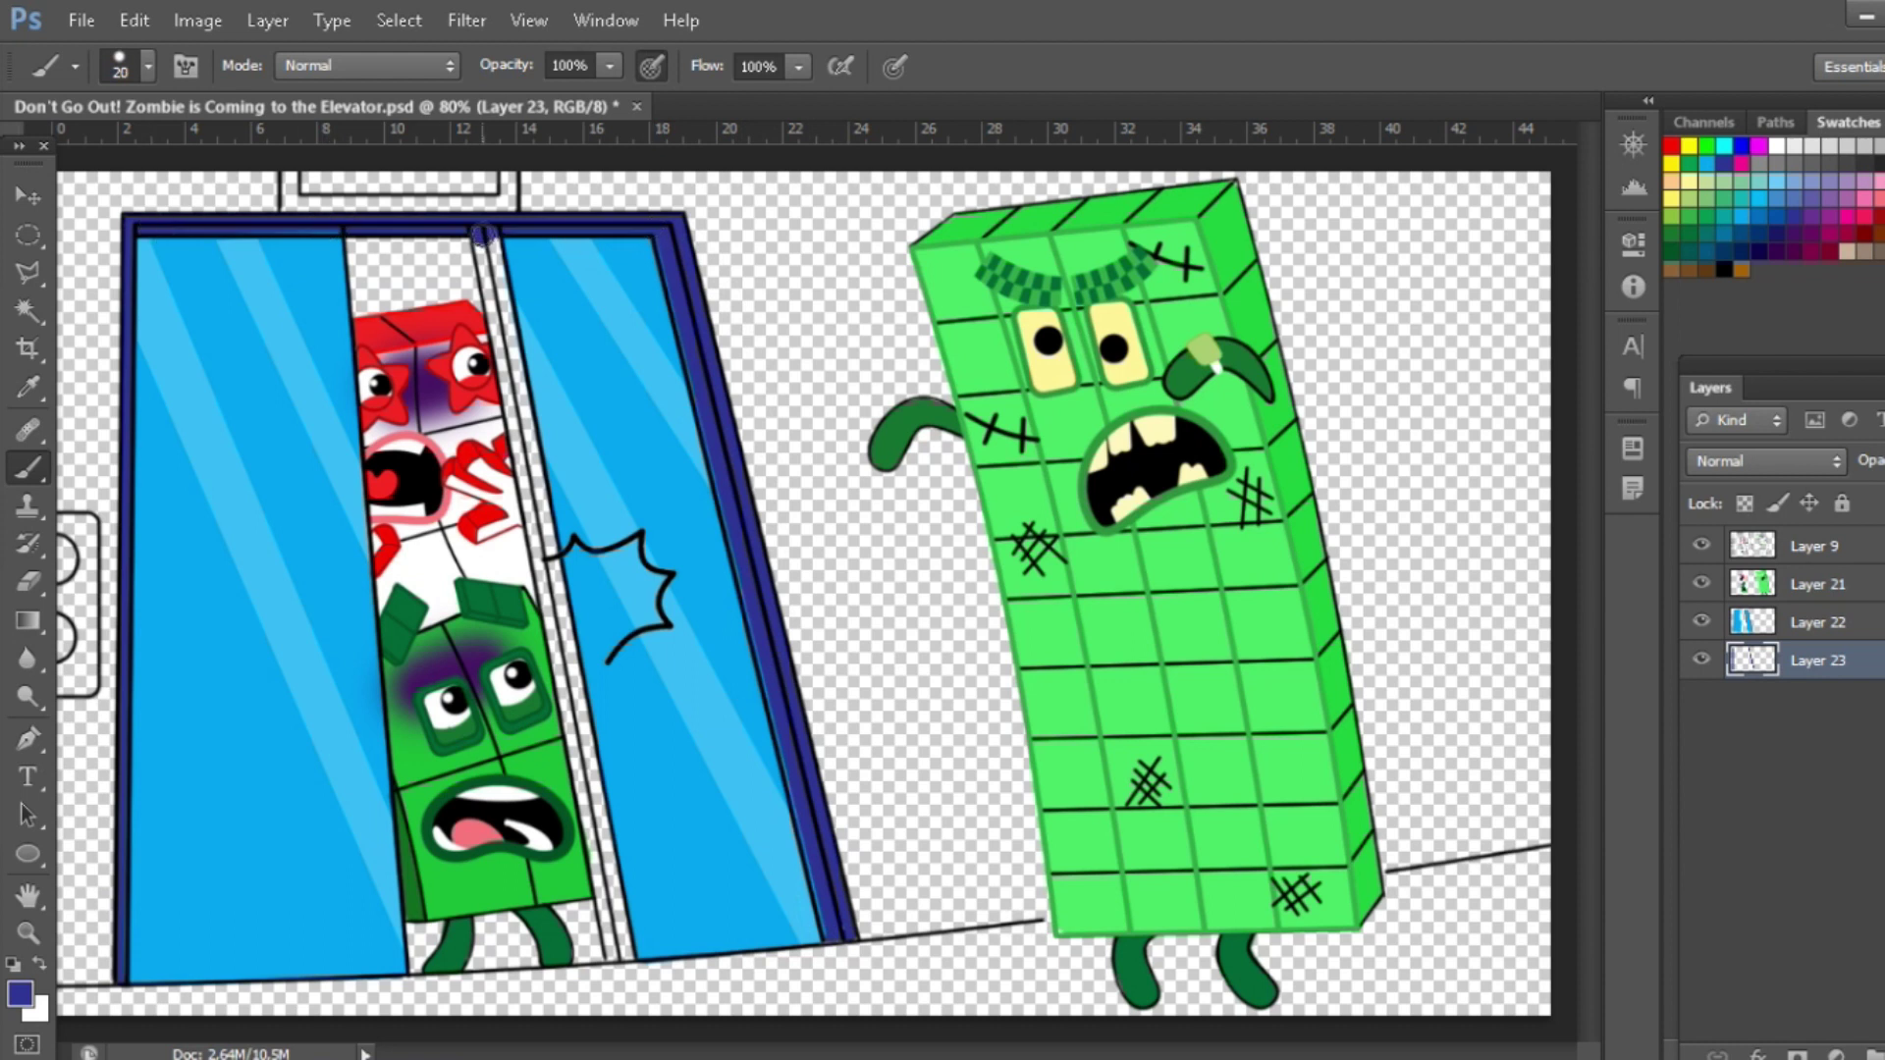
# Paint the narrow strips along the inner edge of the right door dark blue
pyautogui.click(481, 235)
pyautogui.keyDown('shift'); pyautogui.click(613, 952); pyautogui.keyUp('shift')
pyautogui.click(628, 952)
pyautogui.keyDown('shift'); pyautogui.click(494, 236); pyautogui.keyUp('shift')
# Fill the elevator opening behind the characters with yellow on a new layer beneath Layer 23
pyautogui.click(1744, 621)
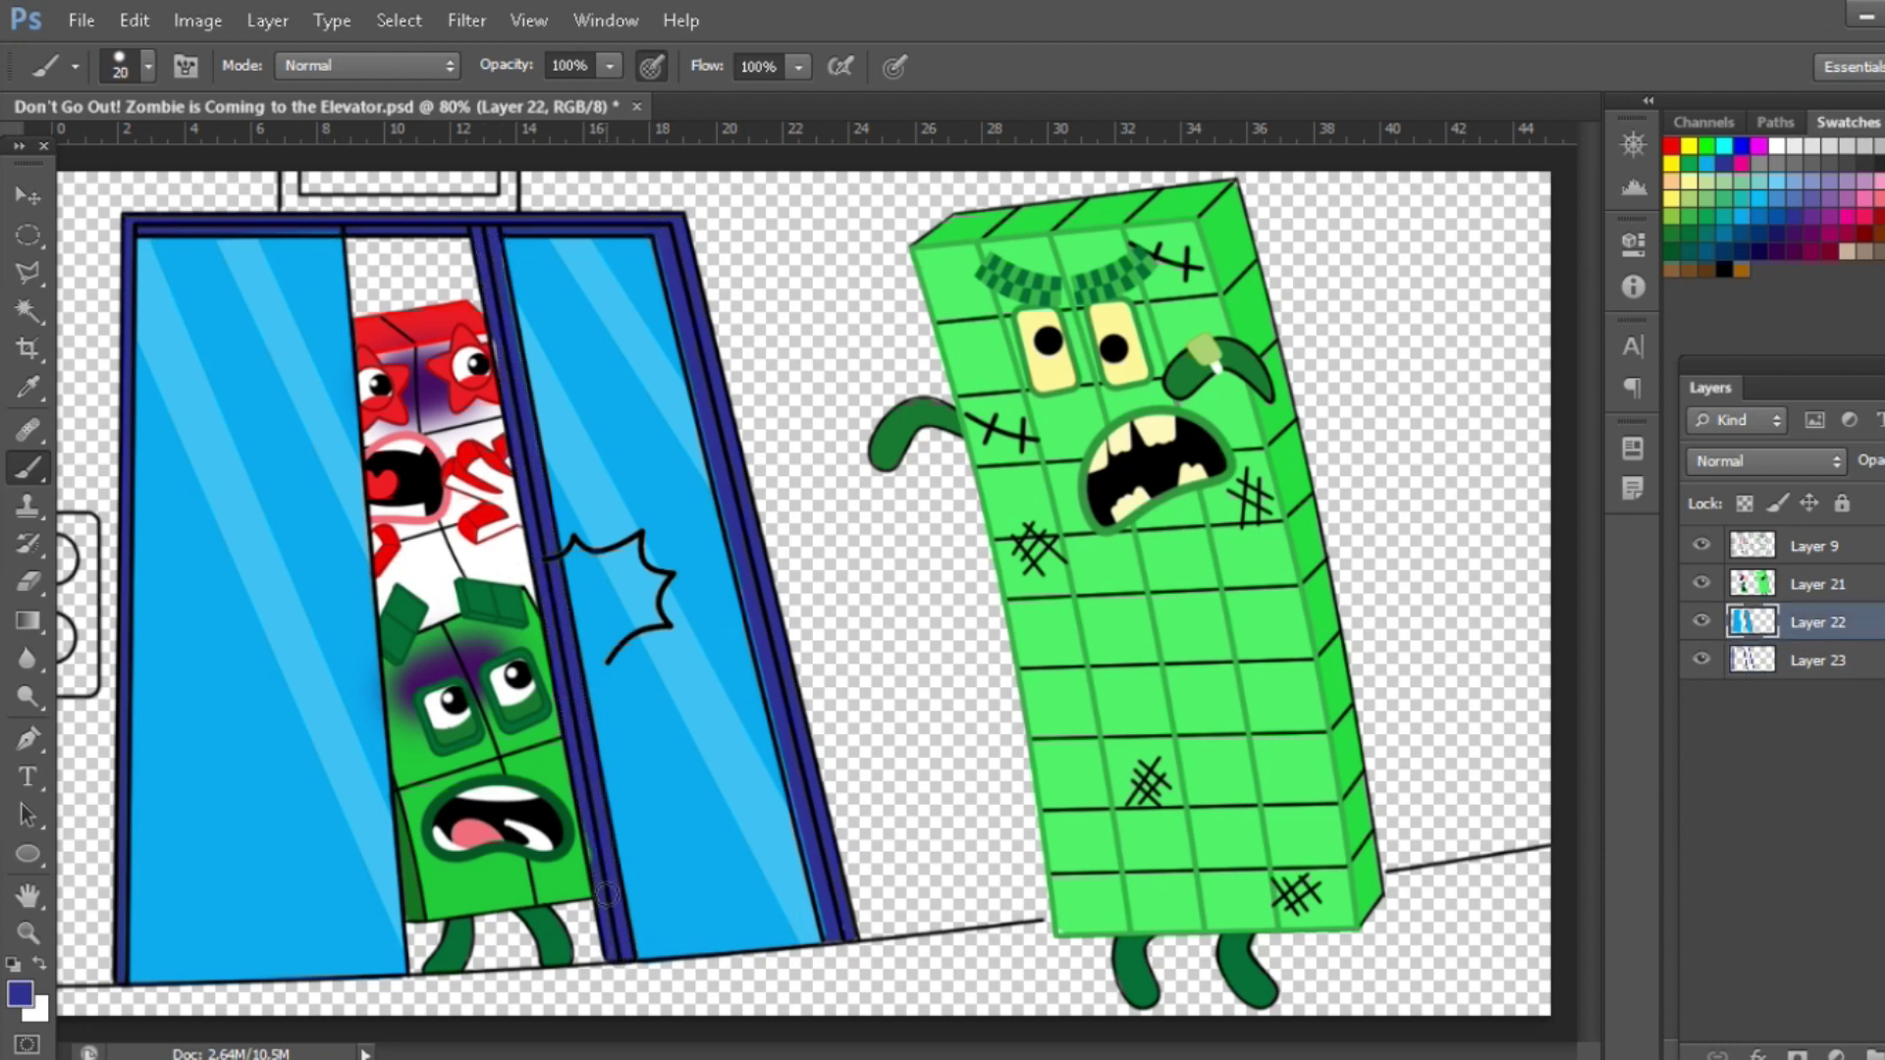
pyautogui.click(1752, 586)
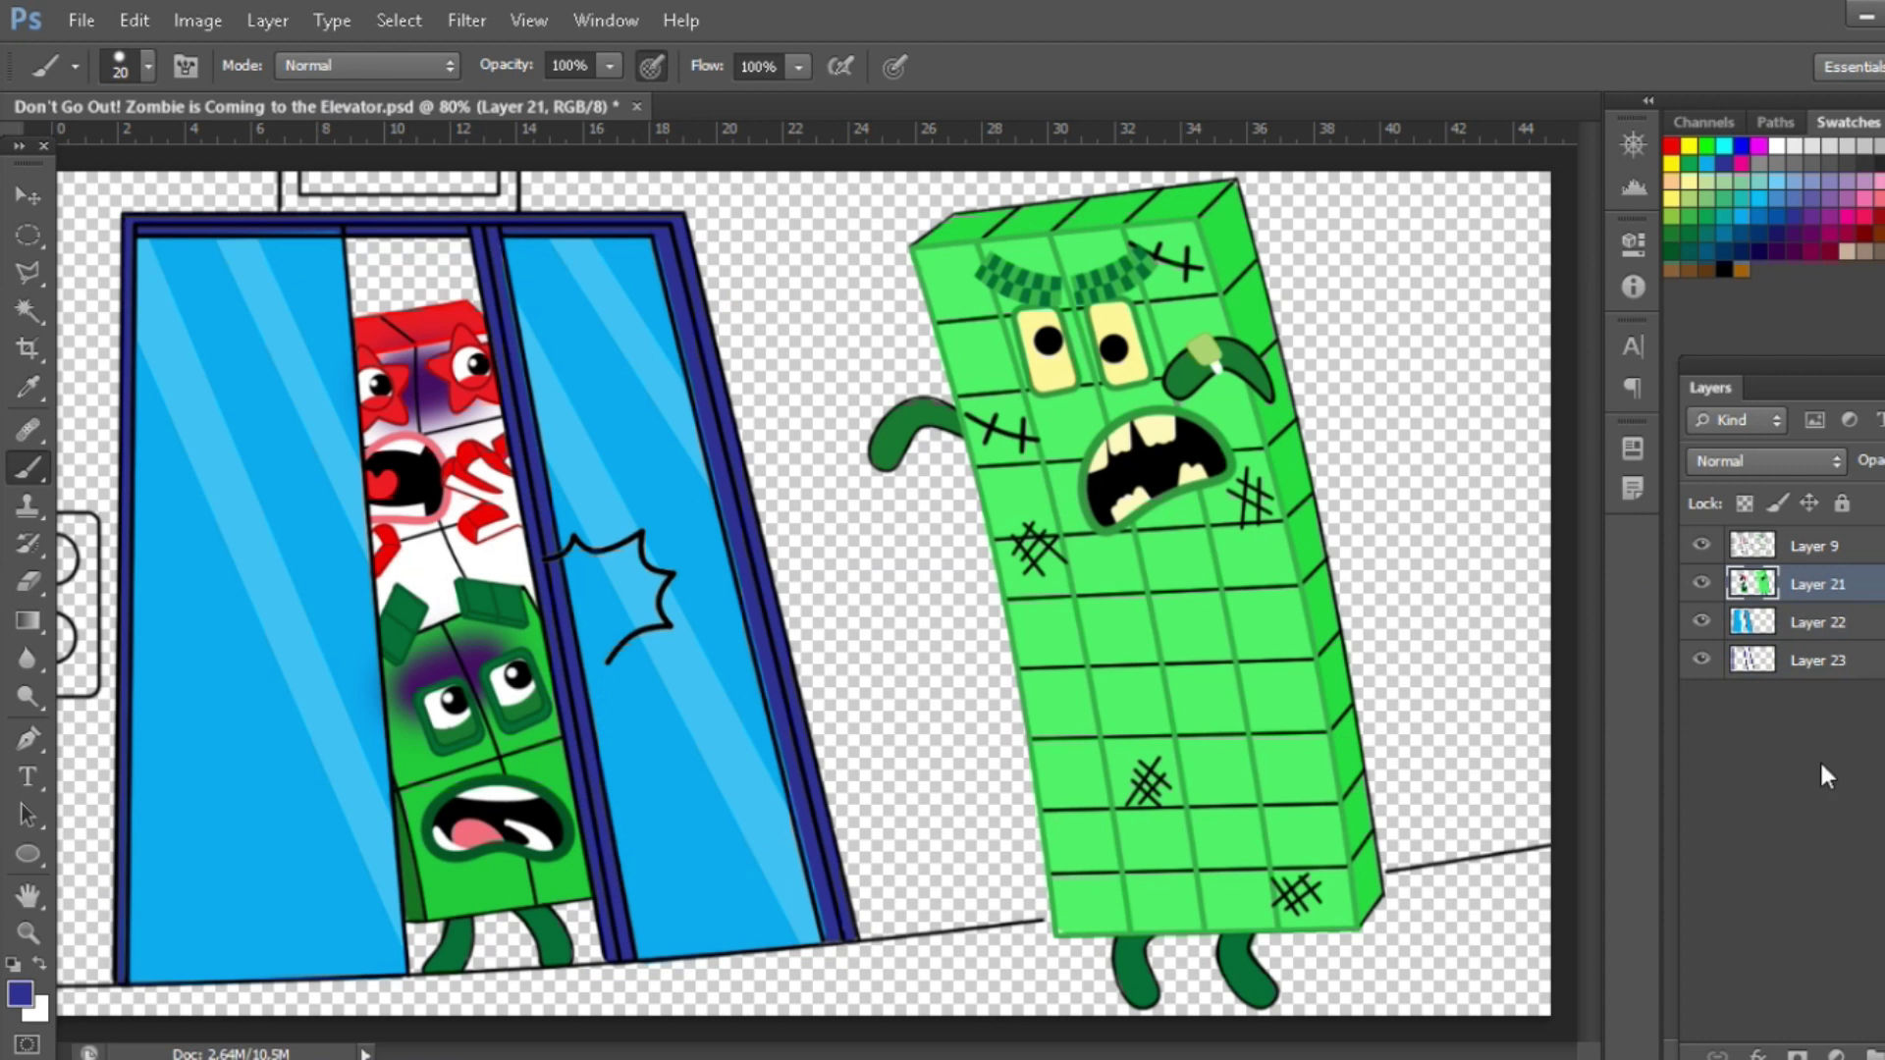
pyautogui.click(1806, 668)
pyautogui.hotkey('ctrl', 'alt', 'shift', 'n')
pyautogui.hotkey('ctrl', '[')
pyautogui.click(1672, 164)
pyautogui.press(']')
pyautogui.press(']')
pyautogui.press(']')
pyautogui.press(']')
pyautogui.press(']')
pyautogui.press(']')
pyautogui.press(']')
pyautogui.press(']')
pyautogui.press(']')
pyautogui.press(']')
pyautogui.moveTo(359, 274); pyautogui.dragTo(453, 263)
pyautogui.moveTo(410, 924); pyautogui.dragTo(624, 915)
# Paint the inside of the display panel above the elevator bright blue with a smaller brush
pyautogui.click(1706, 164)
pyautogui.press('[')
pyautogui.press('[')
pyautogui.press('[')
pyautogui.press('[')
pyautogui.press('[')
pyautogui.press('[')
pyautogui.press('[')
pyautogui.press('[')
pyautogui.moveTo(306, 182); pyautogui.dragTo(492, 172)
pyautogui.moveTo(310, 177); pyautogui.dragTo(479, 175)
# Paint the frame of the display panel above the elevator darker blue on a new layer beneath Layer 24
pyautogui.hotkey('ctrl', 'alt', 'shift', 'n')
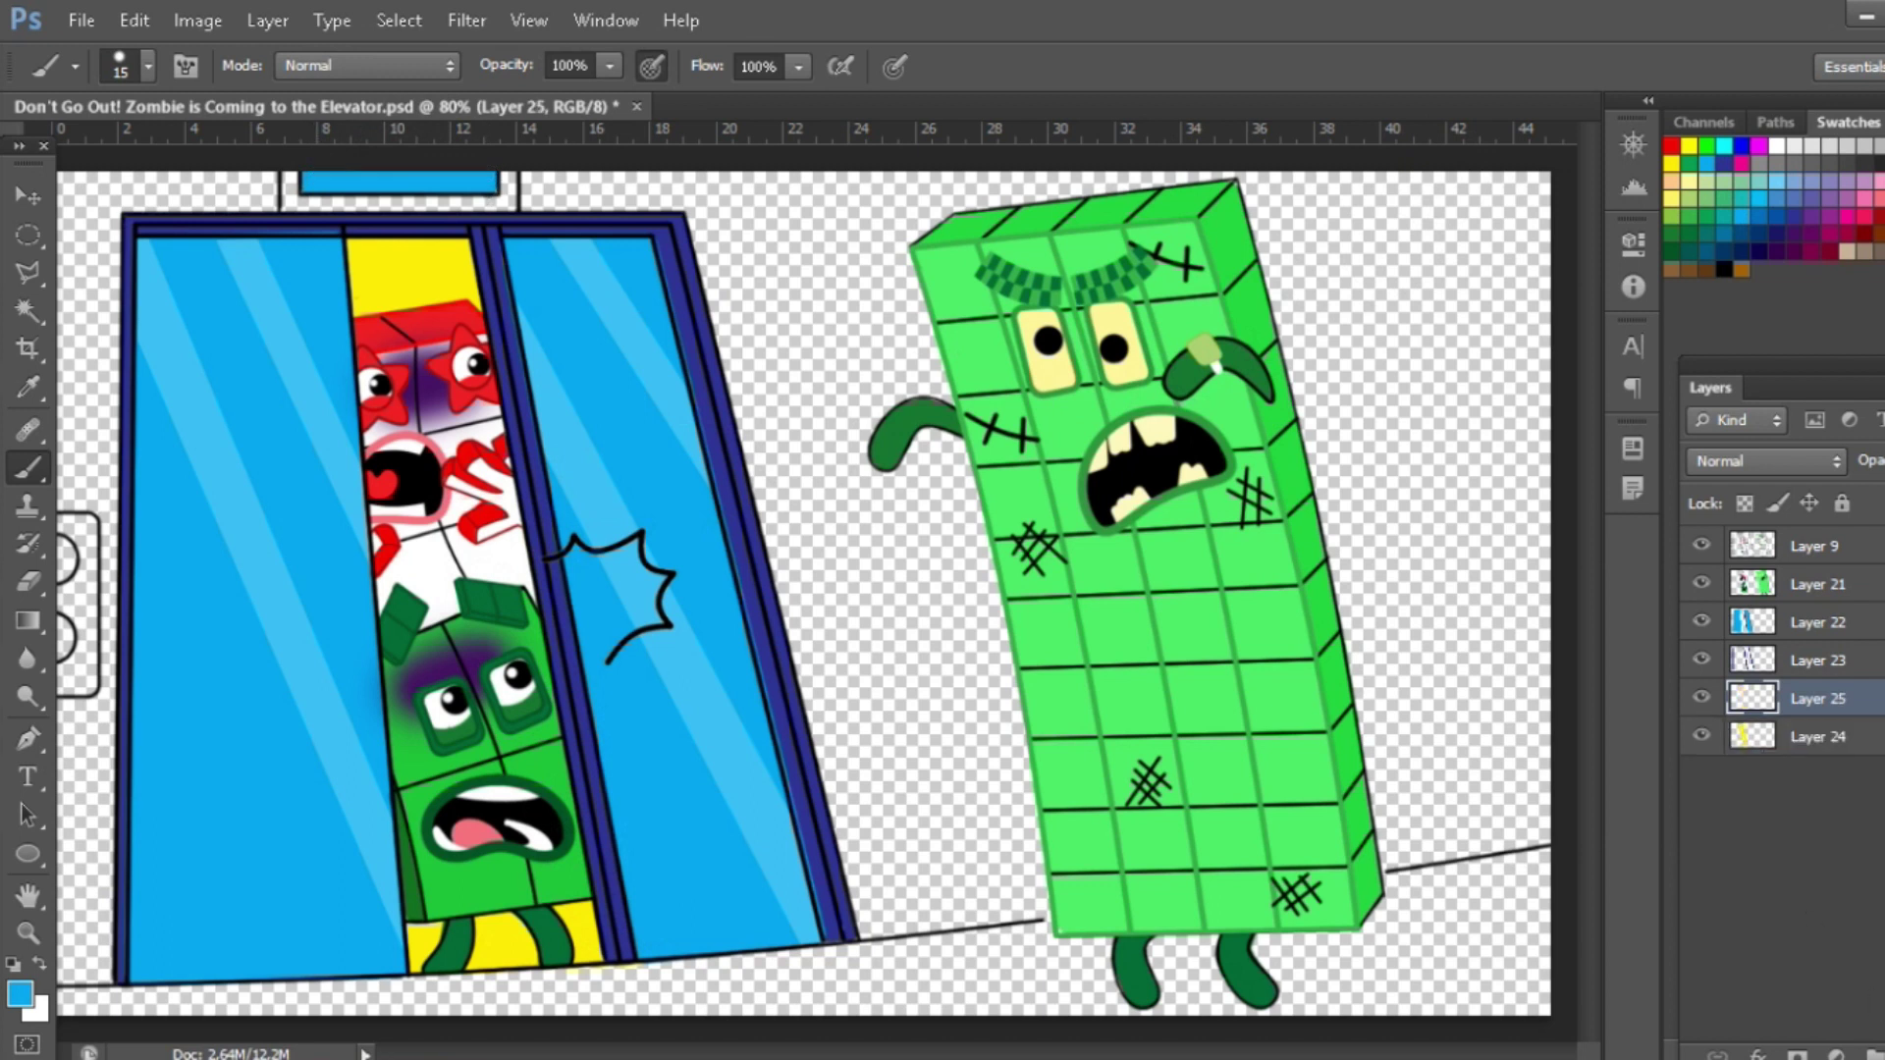
pyautogui.hotkey('ctrl', '[')
pyautogui.click(1742, 234)
pyautogui.press(']')
pyautogui.press(']')
pyautogui.press(']')
pyautogui.press(']')
pyautogui.press(']')
pyautogui.moveTo(285, 187)
pyautogui.mouseDown()
pyautogui.moveTo(304, 224)
pyautogui.moveTo(495, 172)
pyautogui.mouseUp()
# Paint the two round call buttons dark blue and their plate greyish brown on a new layer beneath Layer 25
pyautogui.scroll(-1, 569, 413)
pyautogui.click(127, 561)
pyautogui.click(118, 636)
pyautogui.hotkey('ctrl', 'shift', 'alt', 'n')
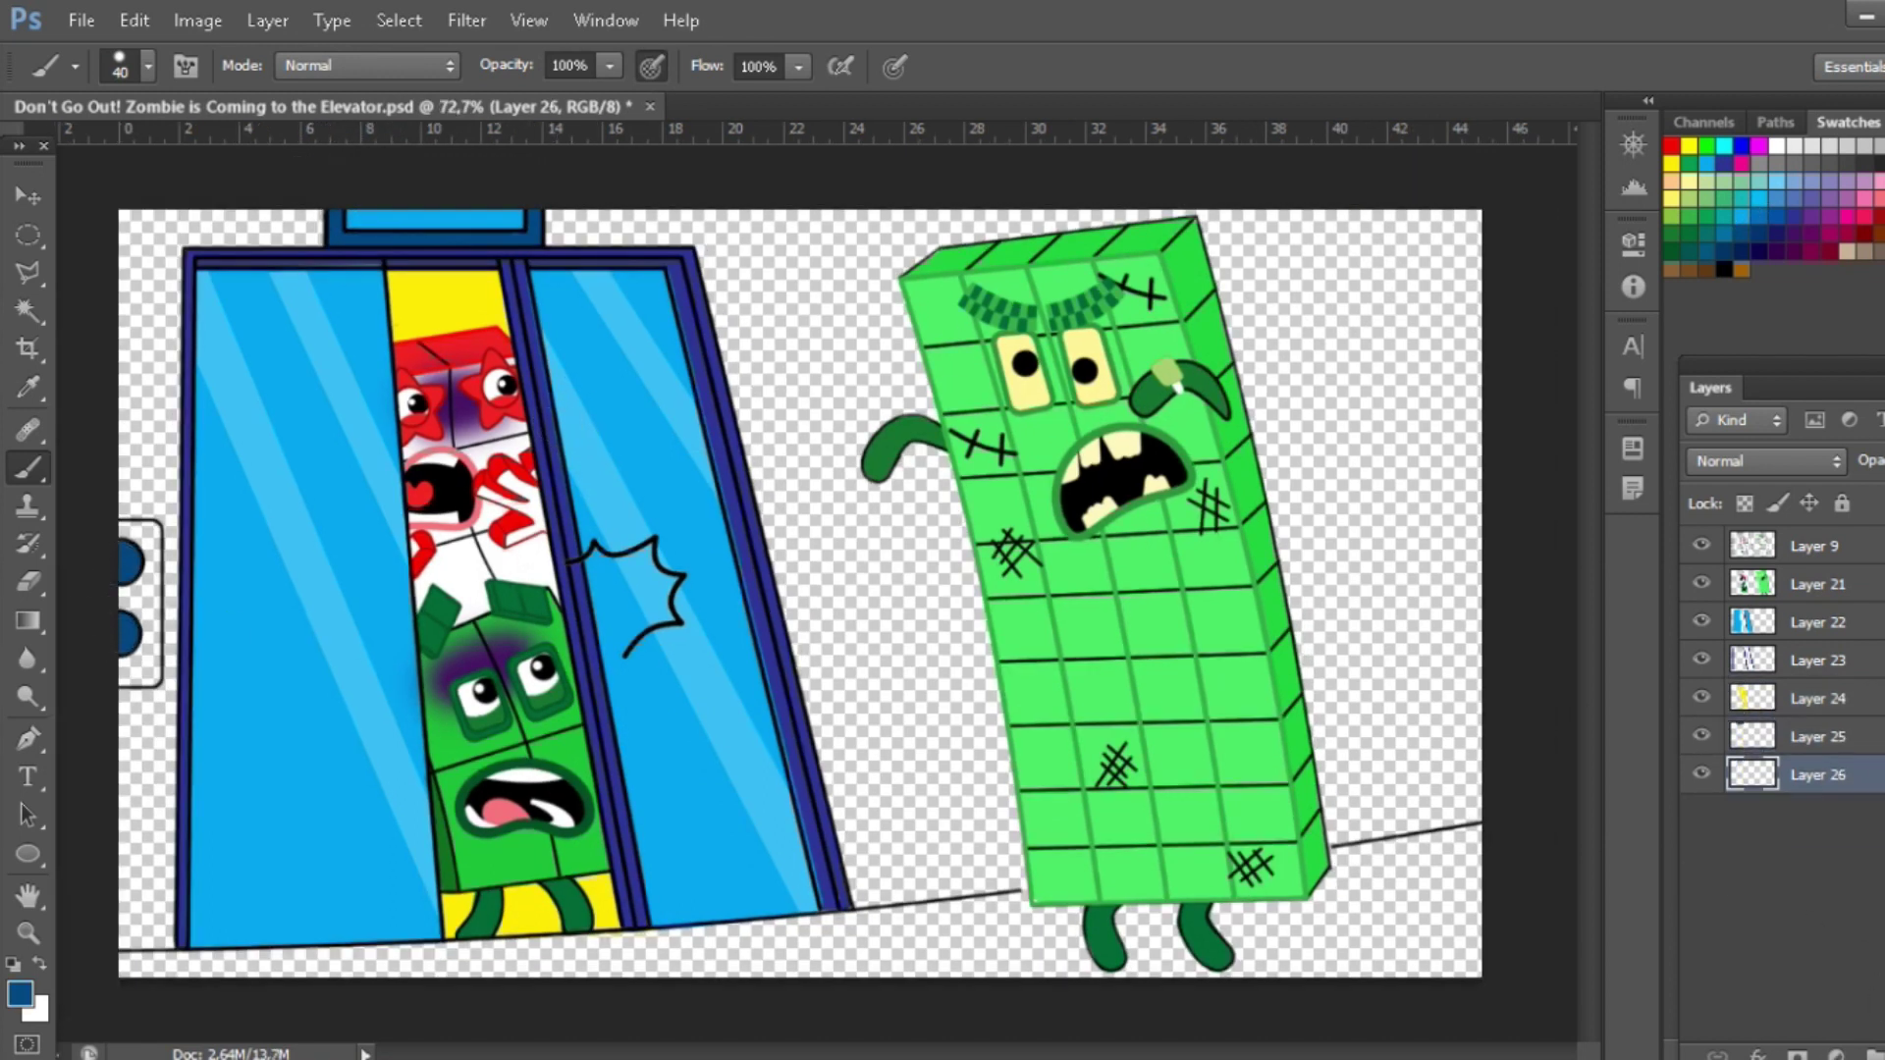
pyautogui.moveTo(138, 530); pyautogui.dragTo(141, 667)
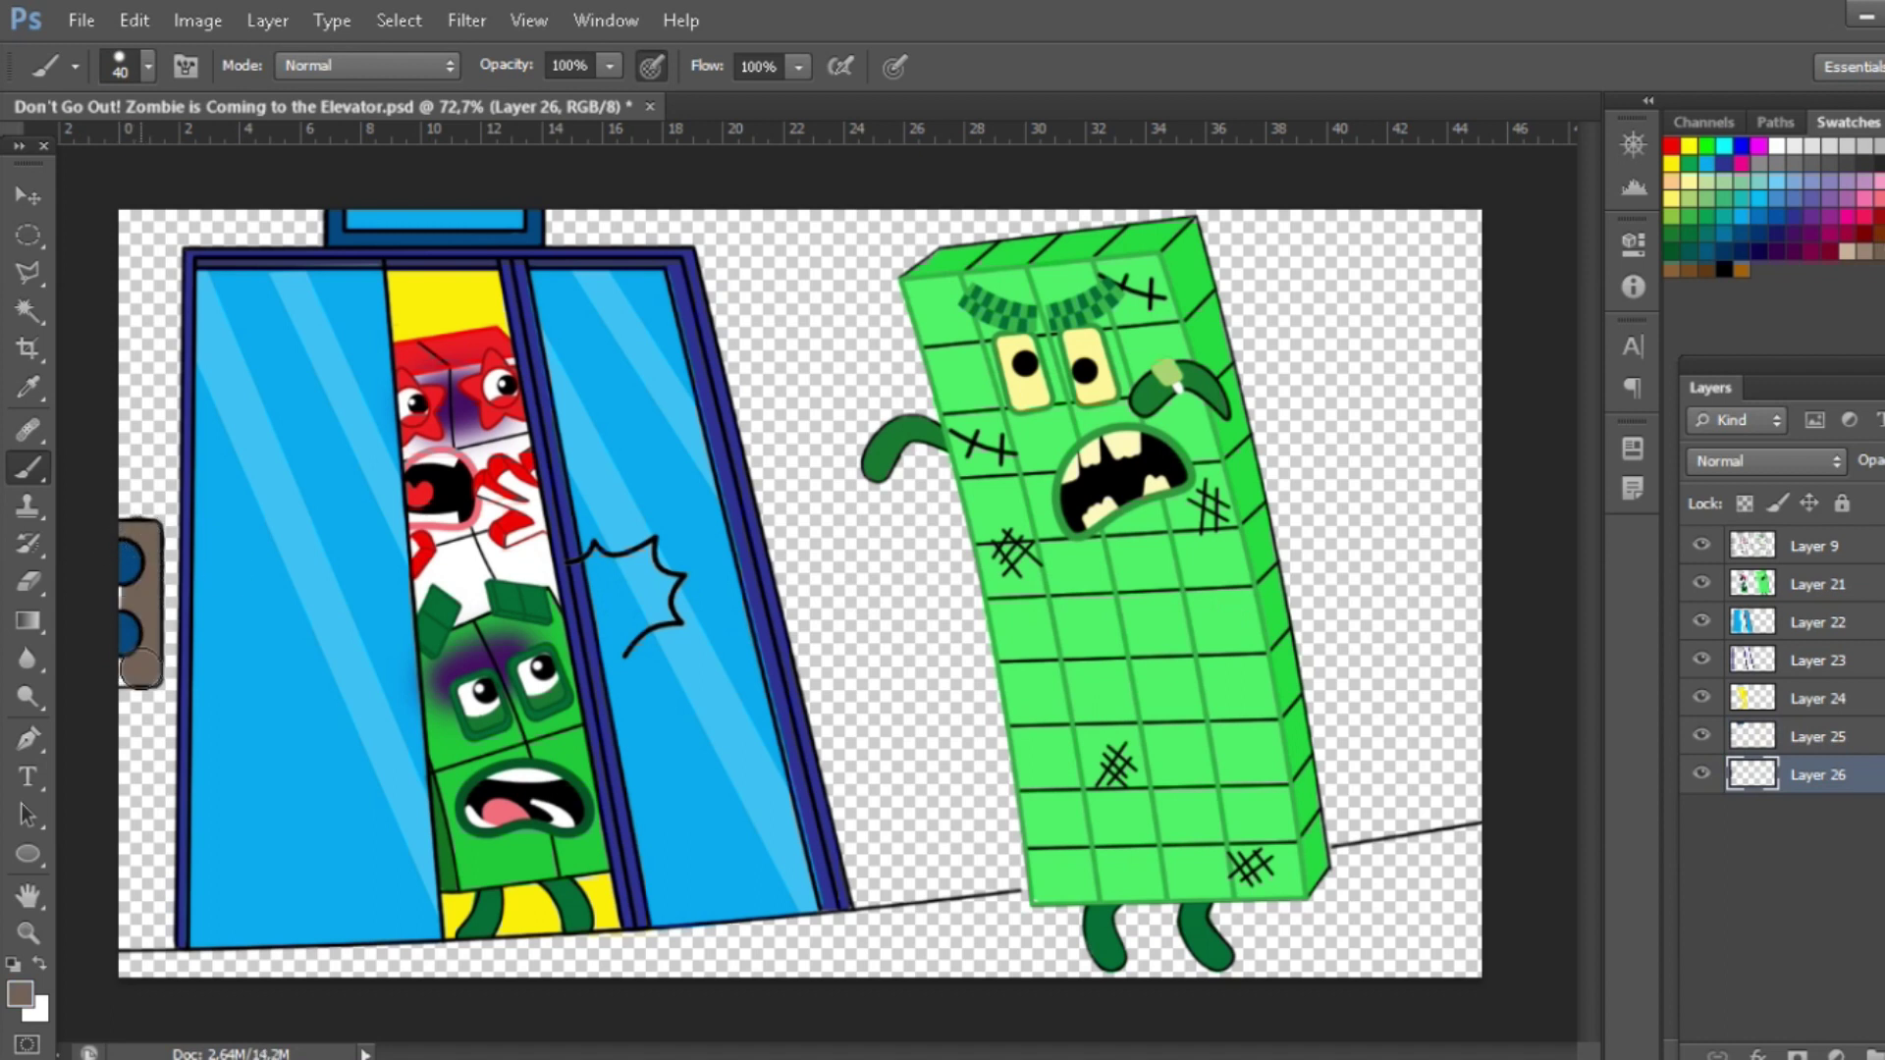
# Paint the wall around the elevator and the zombie block dark purple with a large brush on a new layer beneath Layer 26
pyautogui.hotkey('ctrl', 'shift', 'alt', 'n')
pyautogui.moveTo(1816, 775); pyautogui.dragTo(1816, 821)
pyautogui.click(1812, 234)
pyautogui.press(']')
pyautogui.press(']')
pyautogui.press(']')
pyautogui.press(']')
pyautogui.press(']')
pyautogui.moveTo(138, 212)
pyautogui.mouseDown()
pyautogui.moveTo(179, 899)
pyautogui.moveTo(1473, 227)
pyautogui.moveTo(1411, 793)
pyautogui.moveTo(1335, 796)
pyautogui.mouseUp()
pyautogui.press(']')
pyautogui.press(']')
pyautogui.press(']')
pyautogui.press(']')
pyautogui.press(']')
pyautogui.moveTo(1385, 447)
pyautogui.mouseDown()
pyautogui.moveTo(802, 316)
pyautogui.moveTo(799, 778)
pyautogui.moveTo(896, 560)
pyautogui.mouseUp()
# Fill the remaining wall area just above the floor line between elevator and zombie with purple, using a smaller brush
pyautogui.press('[')
pyautogui.press('[')
pyautogui.press('[')
pyautogui.press('[')
pyautogui.press('[')
pyautogui.press('[')
pyautogui.press('[')
pyautogui.moveTo(870, 863)
pyautogui.mouseDown()
pyautogui.moveTo(1016, 850)
pyautogui.moveTo(991, 863)
pyautogui.mouseUp()
# Add a new layer beneath Layer 27 and merge the colour layers from Layer 21 down to Layer 26 into one
pyautogui.hotkey('ctrl', 'shift', 'alt', 'n')
pyautogui.moveTo(1845, 812); pyautogui.dragTo(1845, 852)
pyautogui.click(1851, 585)
pyautogui.hotkey('ctrl', 'e')
pyautogui.hotkey('ctrl', 'e')
pyautogui.hotkey('ctrl', 'e')
pyautogui.hotkey('ctrl', 'e')
pyautogui.hotkey('ctrl', 'e')
# Paint the floor crimson on Layer 28 and erase the stray yellow paint beneath the elevator on Layer 26
pyautogui.click(1832, 656)
pyautogui.click(1863, 221)
pyautogui.moveTo(123, 960); pyautogui.dragTo(1221, 933)
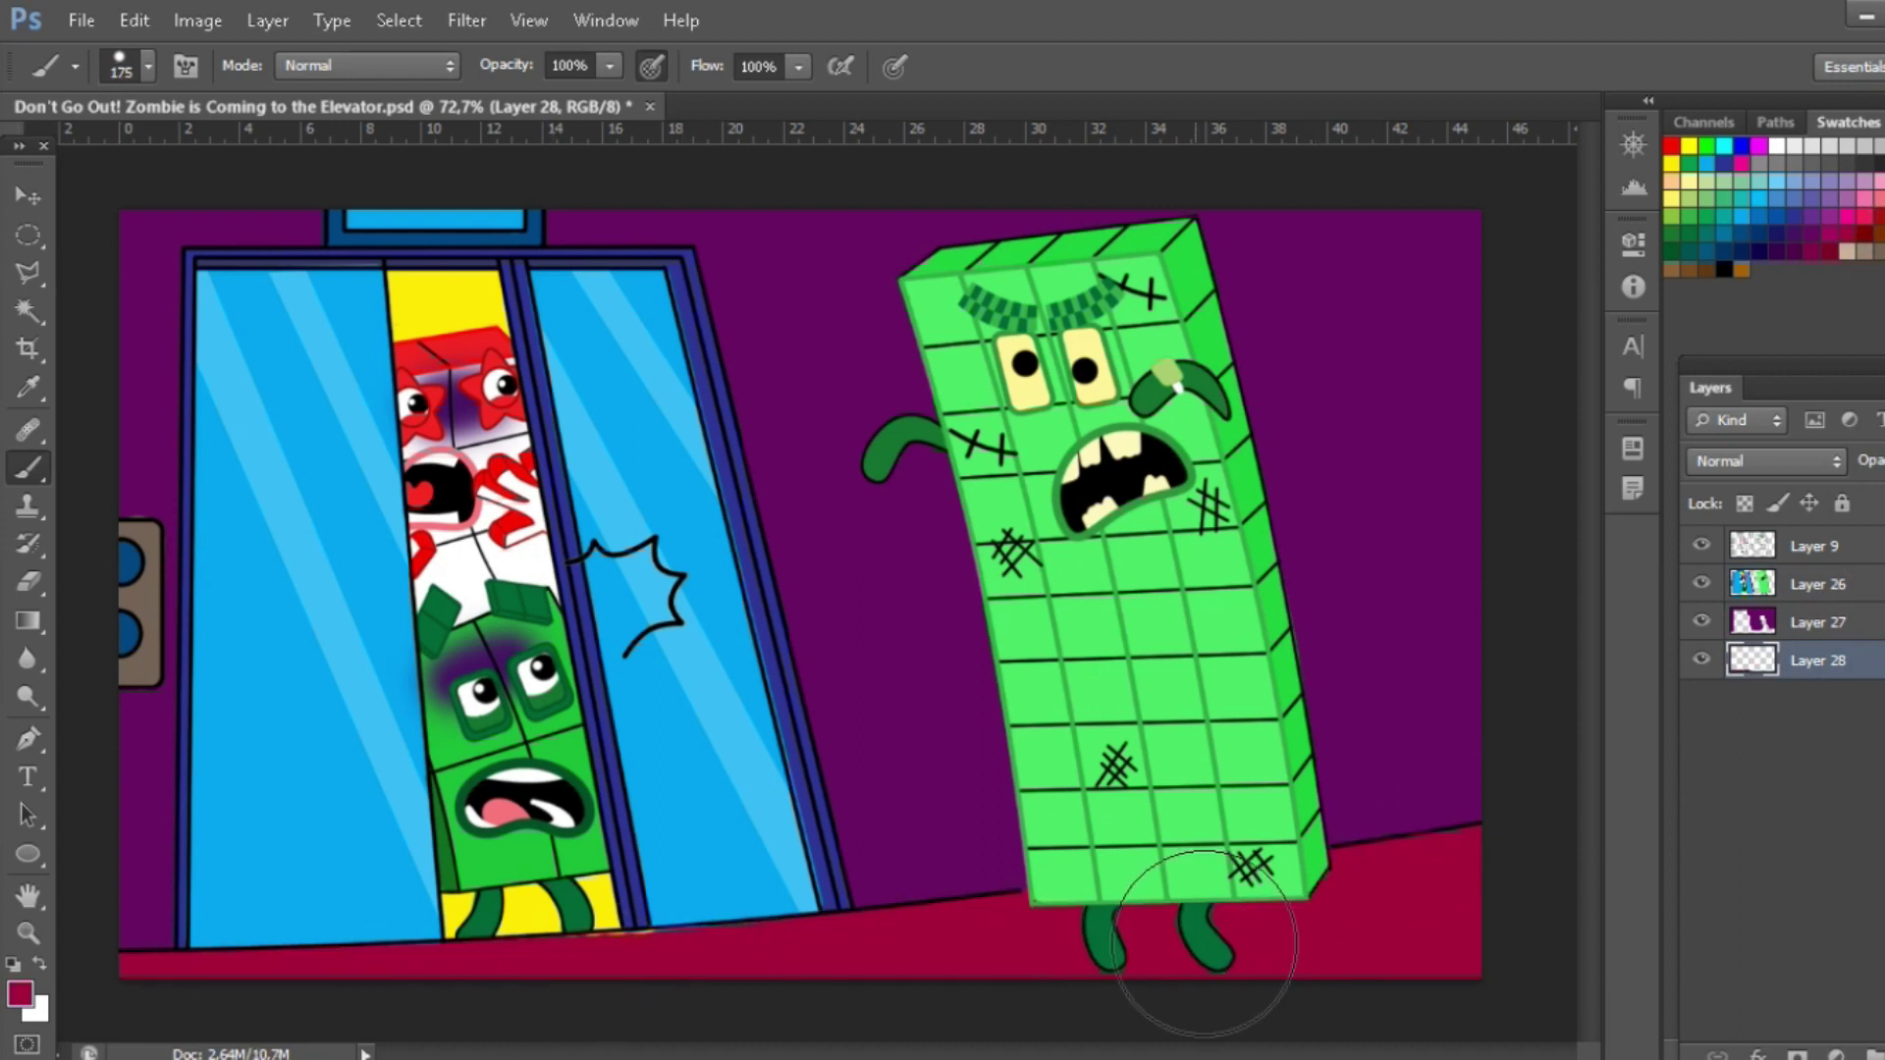
pyautogui.click(1816, 583)
pyautogui.click(28, 582)
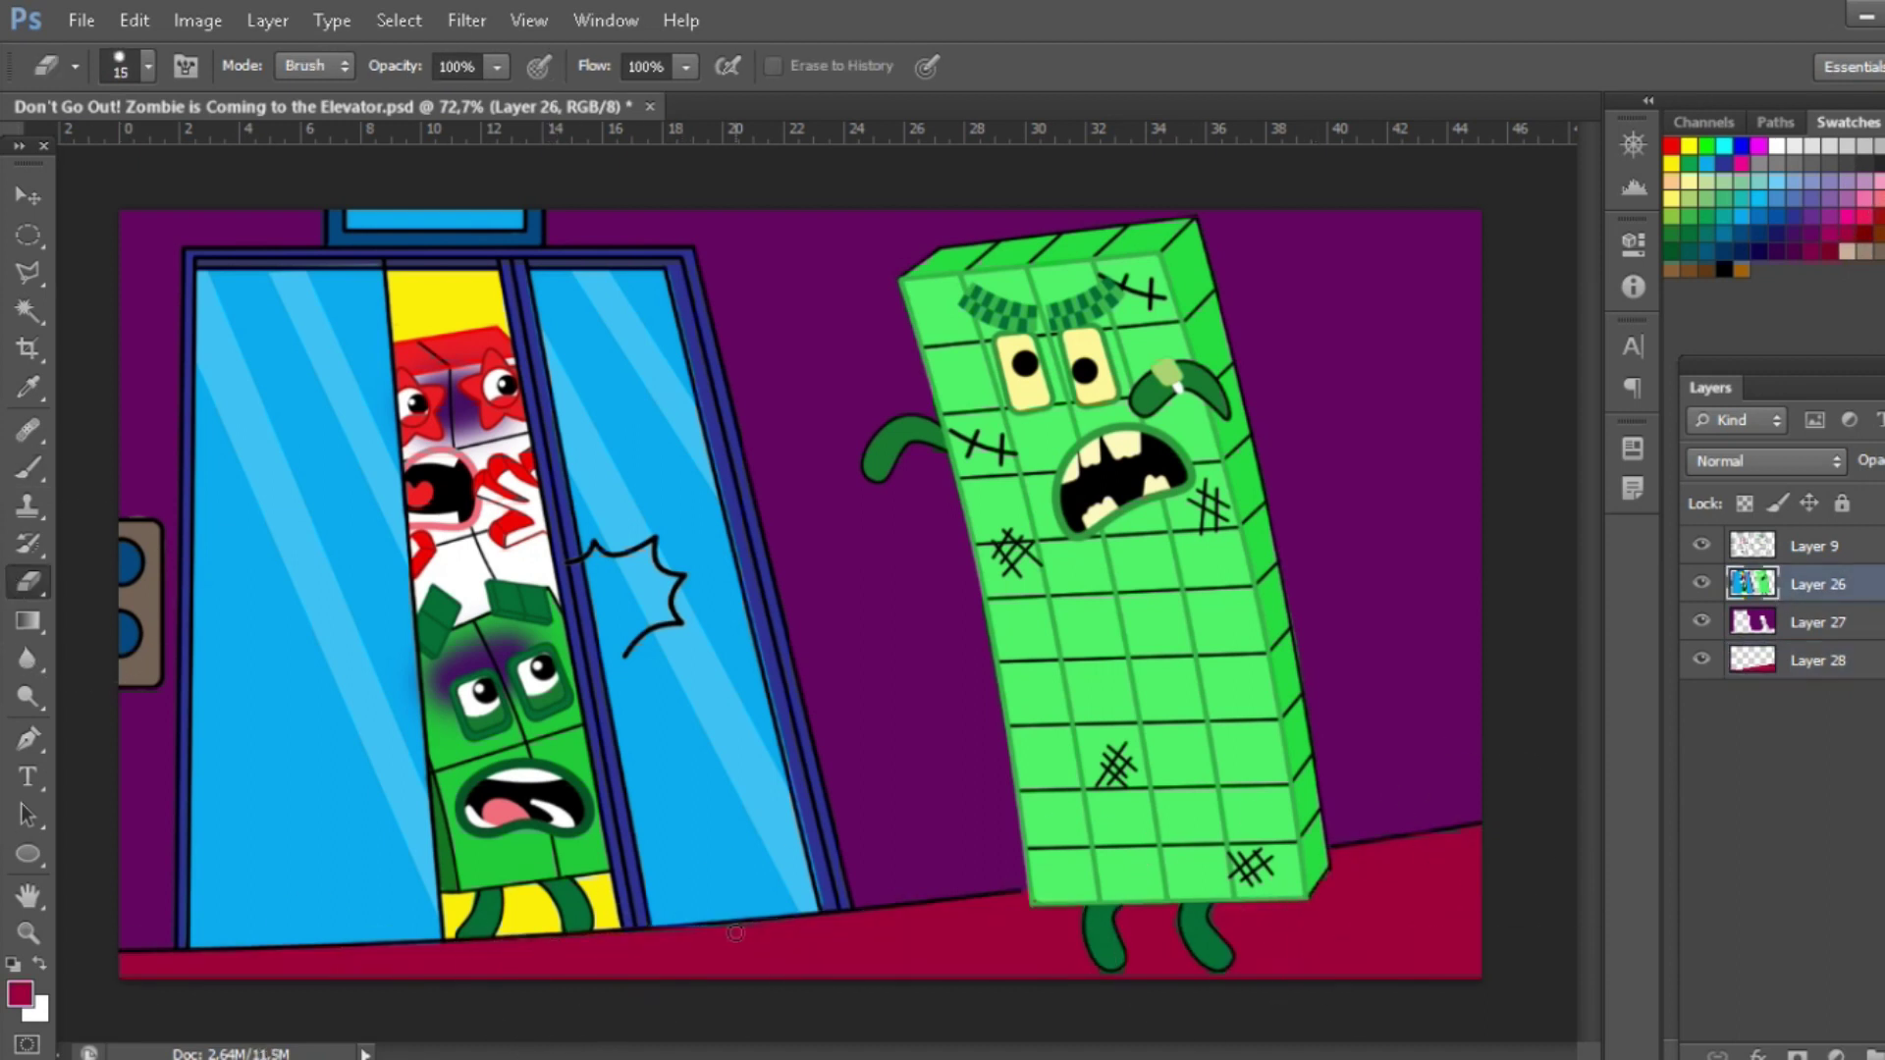
# On a new layer above Layer 28, brush a soft pale yellow glow before the elevator and black shading at the floor's far right
pyautogui.click(1853, 661)
pyautogui.hotkey('ctrl', 'shift', 'alt', 'n')
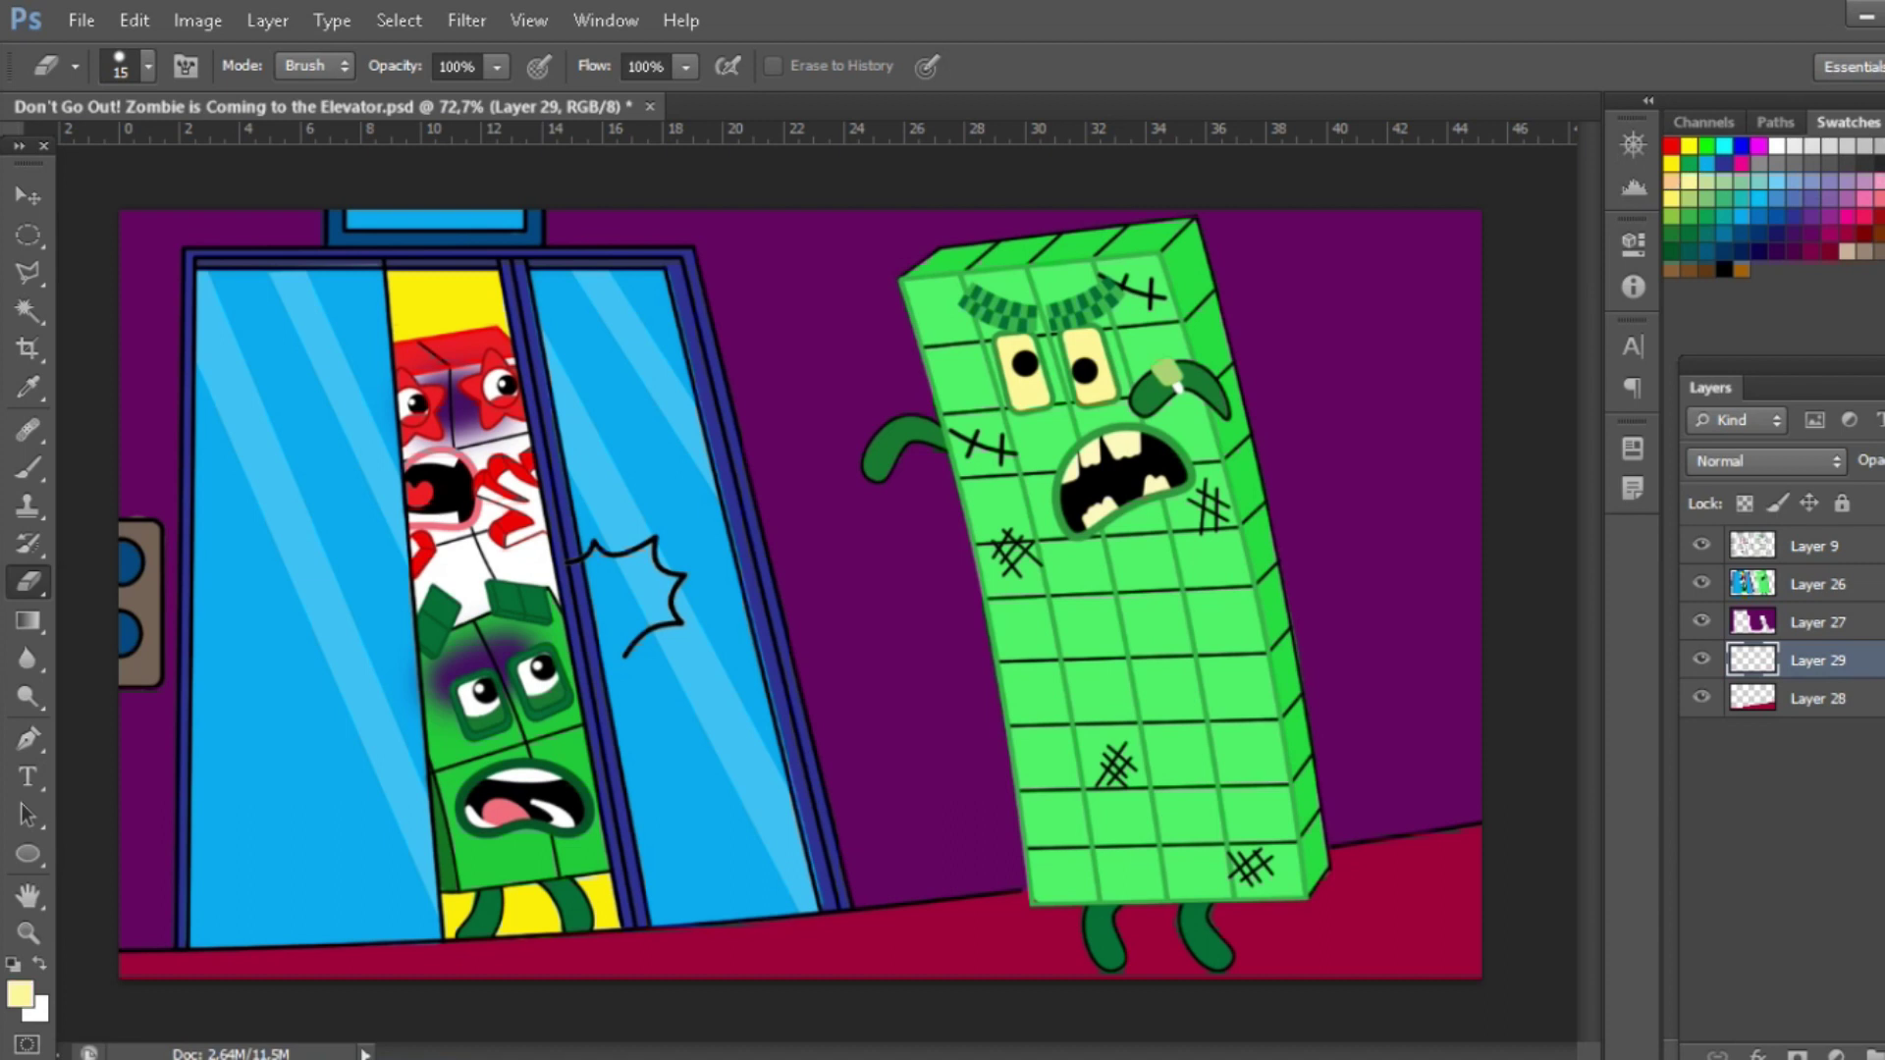
pyautogui.press('b')
pyautogui.click(147, 65)
pyautogui.click(154, 290)
pyautogui.moveTo(259, 903); pyautogui.dragTo(718, 935)
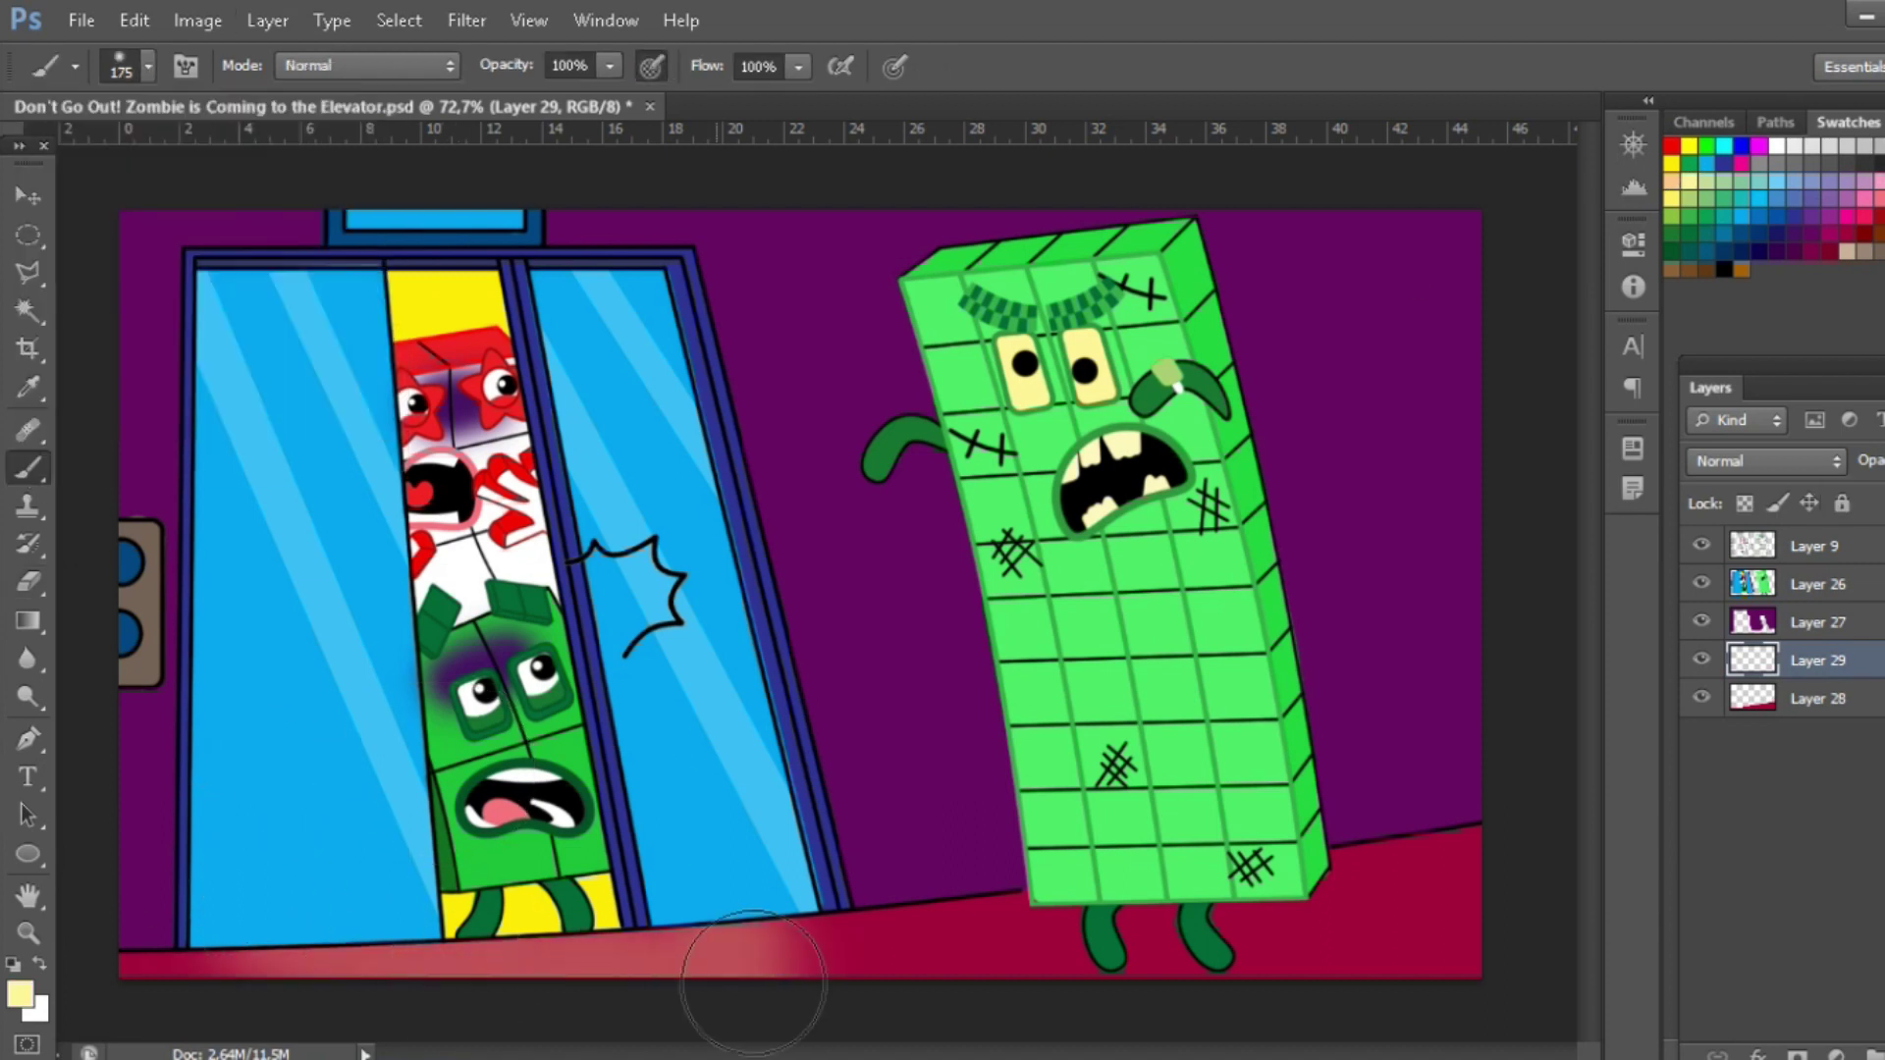
pyautogui.press('d')
pyautogui.moveTo(1532, 898); pyautogui.dragTo(1318, 884)
# Draw a flat black elliptical shadow under the zombie block's feet on a new layer above Layer 29
pyautogui.hotkey('ctrl', 'shift', 'alt', 'n')
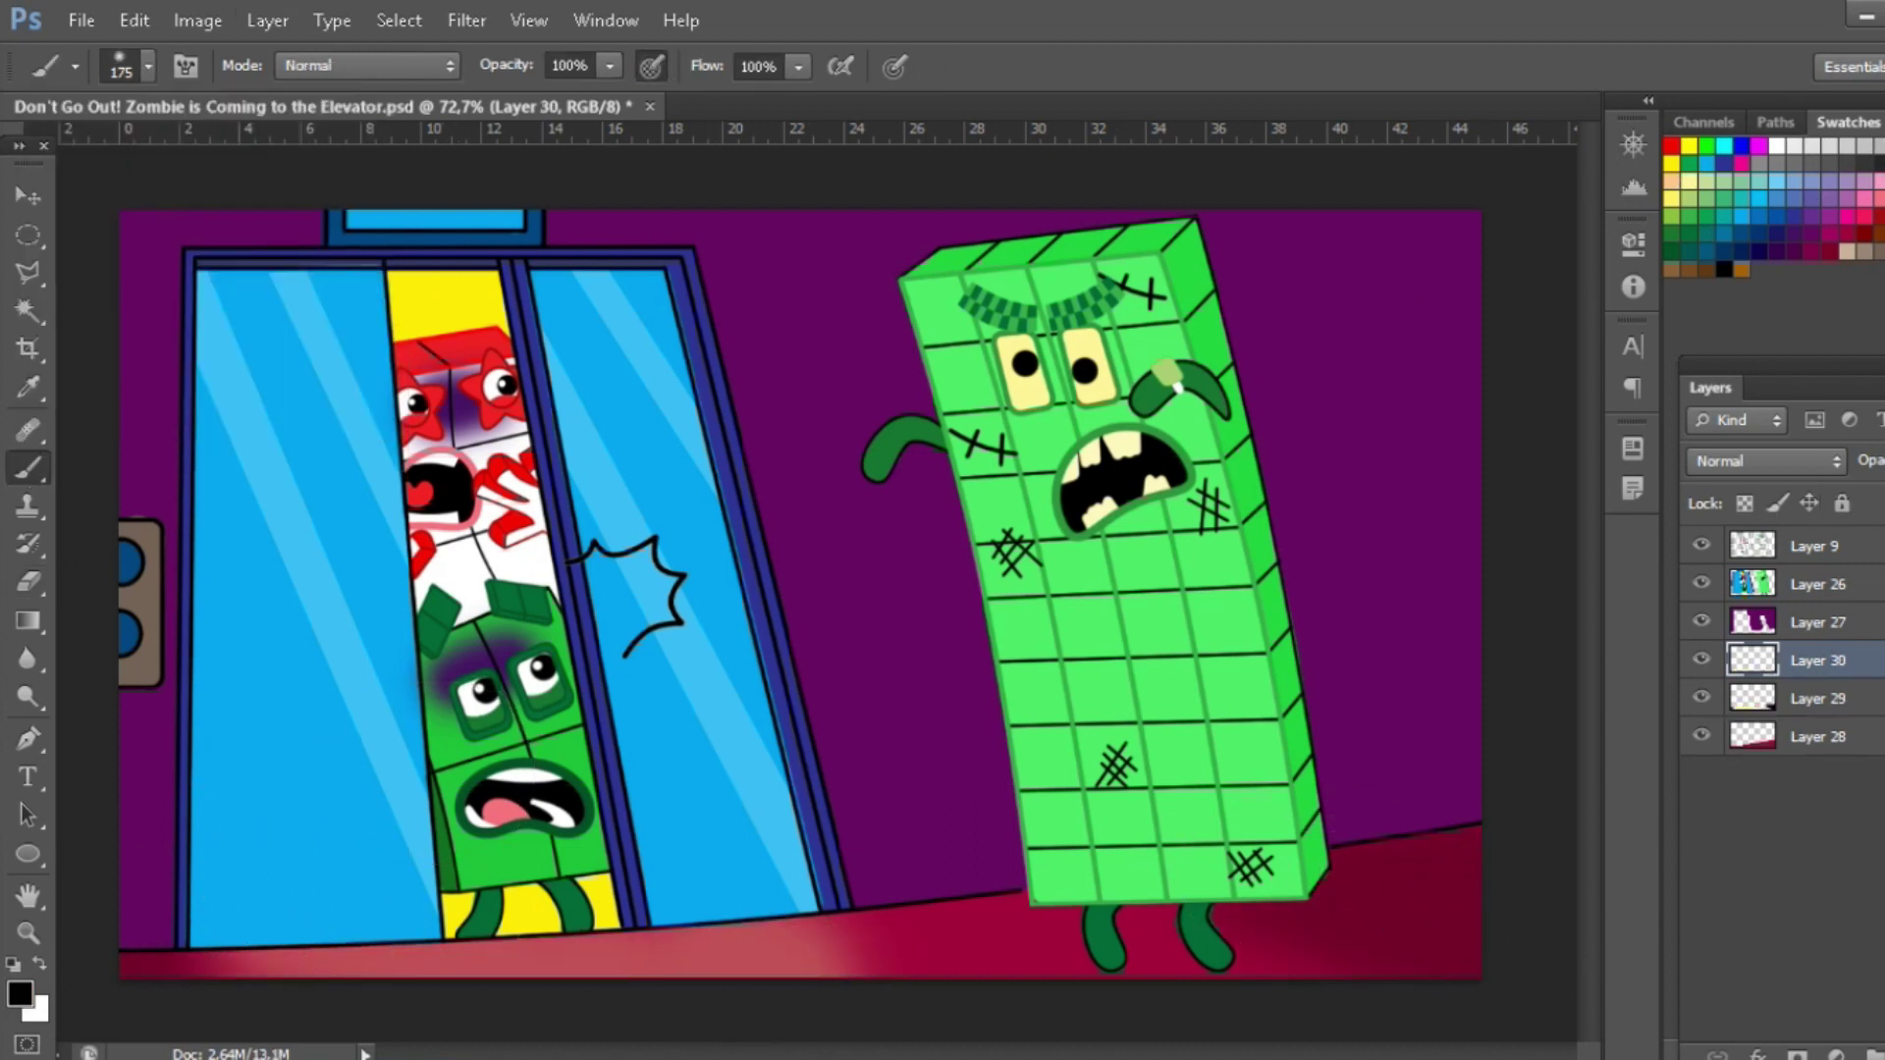
pyautogui.press('u')
pyautogui.moveTo(1049, 942); pyautogui.dragTo(1379, 1005)
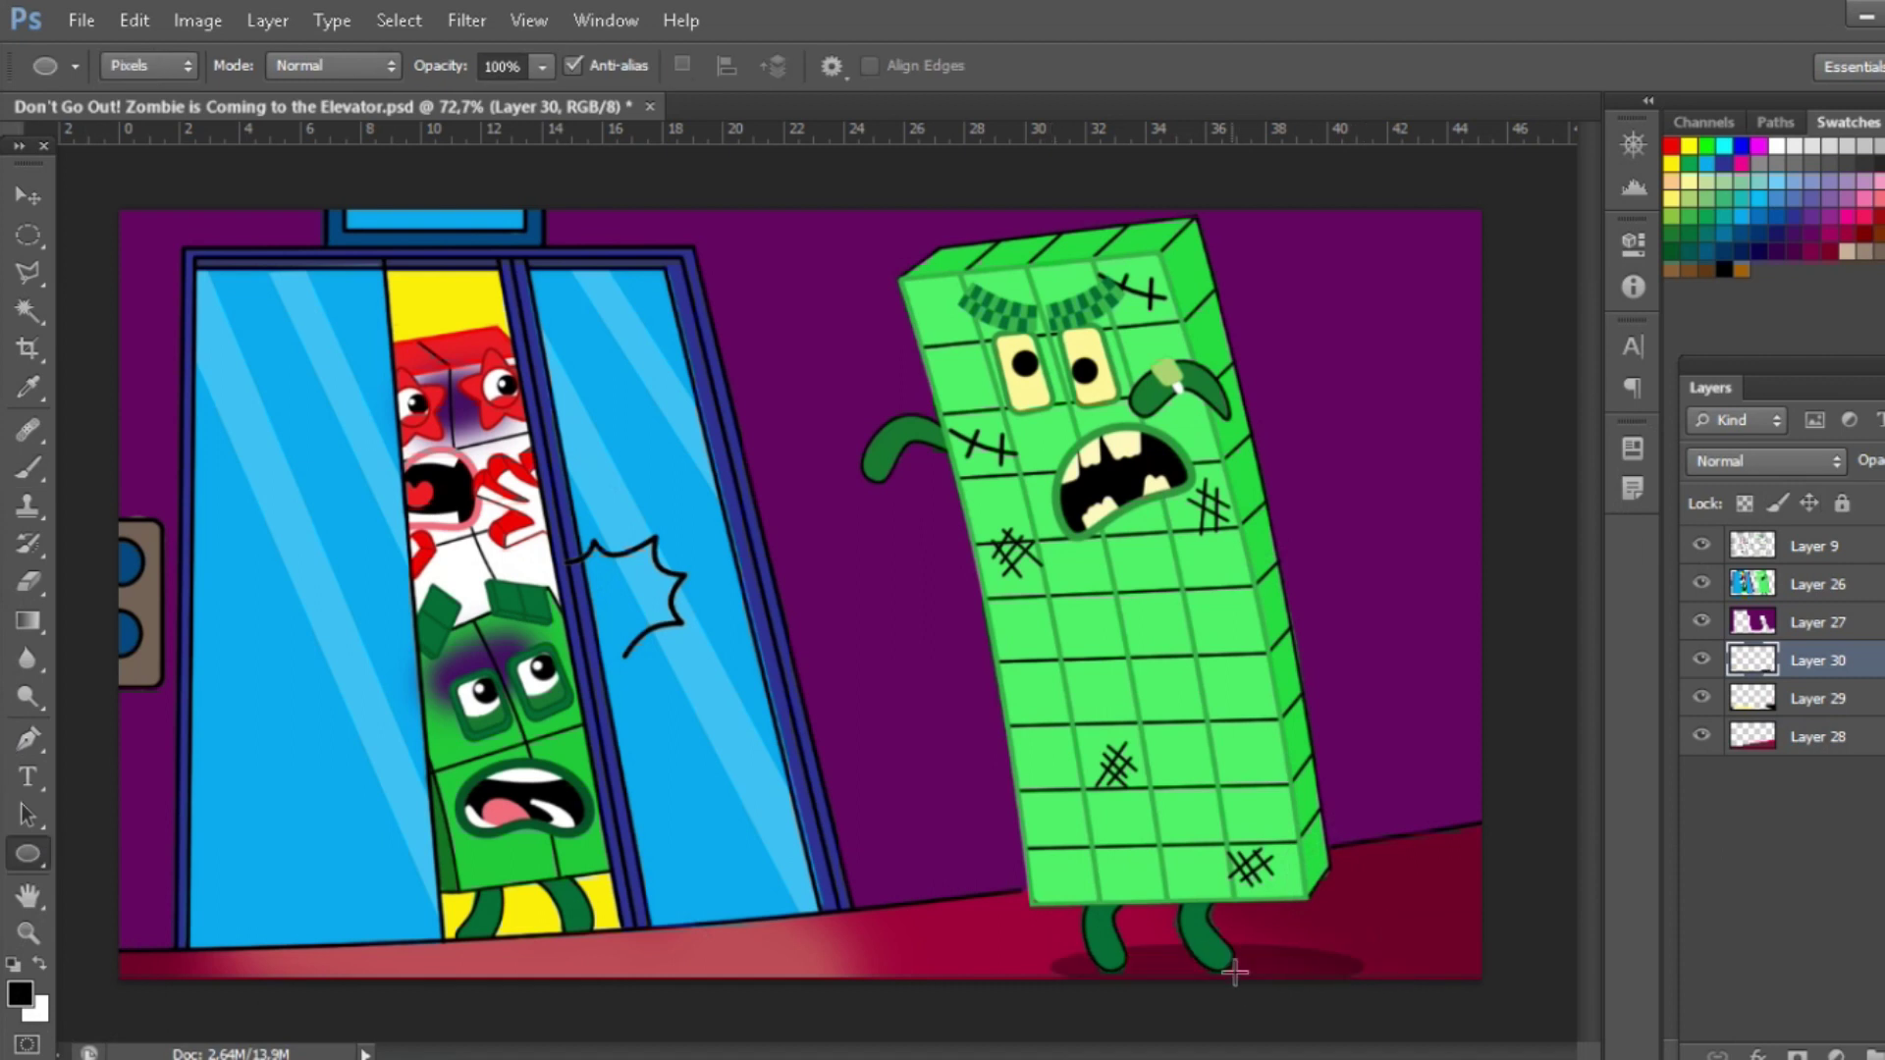
# Darken the upper part of the purple wall with a soft 700-pixel black brush on a new layer above Layer 27
pyautogui.click(1796, 622)
pyautogui.hotkey('ctrl', 'shift', 'alt', 'n')
pyautogui.press('b')
pyautogui.press(']')
pyautogui.press(']')
pyautogui.press(']')
pyautogui.press(']')
pyautogui.press(']')
pyautogui.press(']')
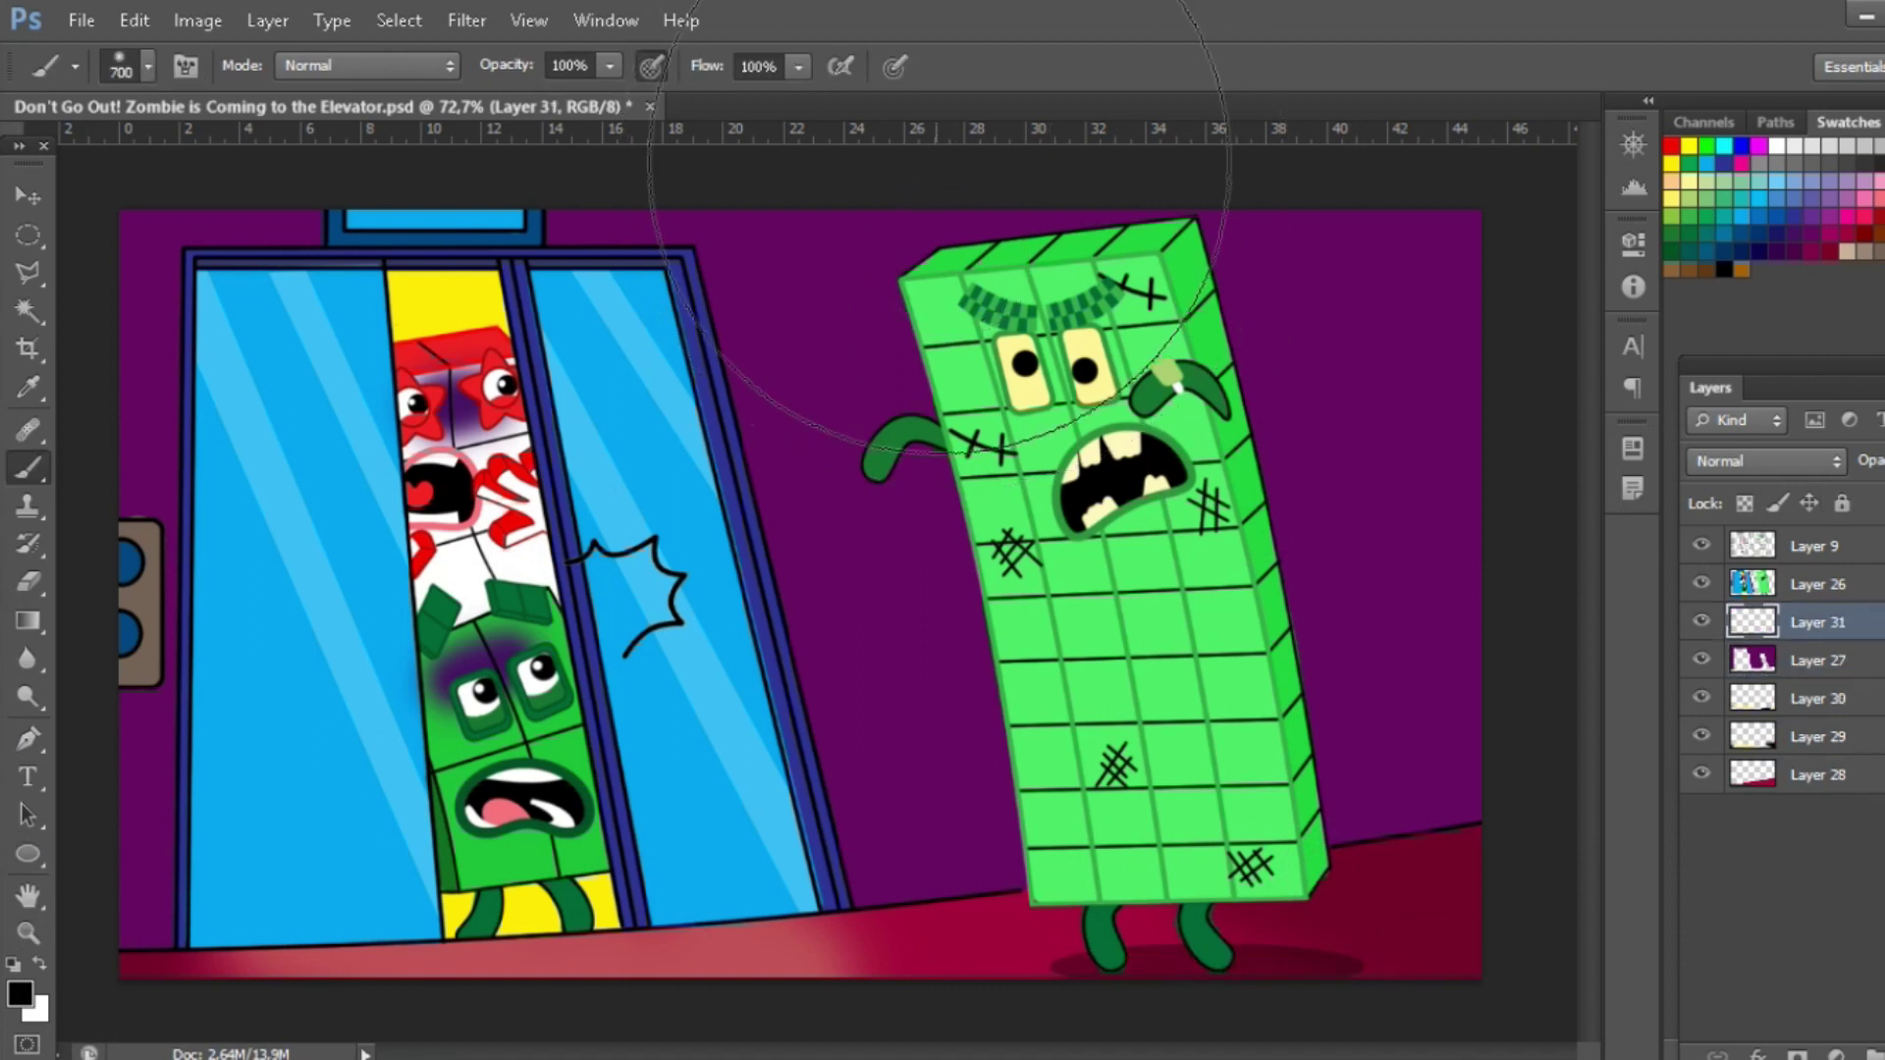
pyautogui.moveTo(950, 202); pyautogui.dragTo(1375, 324)
pyautogui.click(114, 208)
# Merge the layers from Layer 26 down to Layer 29 into a single layer
pyautogui.click(1816, 583)
pyautogui.keyDown('shift'); pyautogui.click(1816, 774); pyautogui.keyUp('shift')
pyautogui.hotkey('ctrl', 'e')
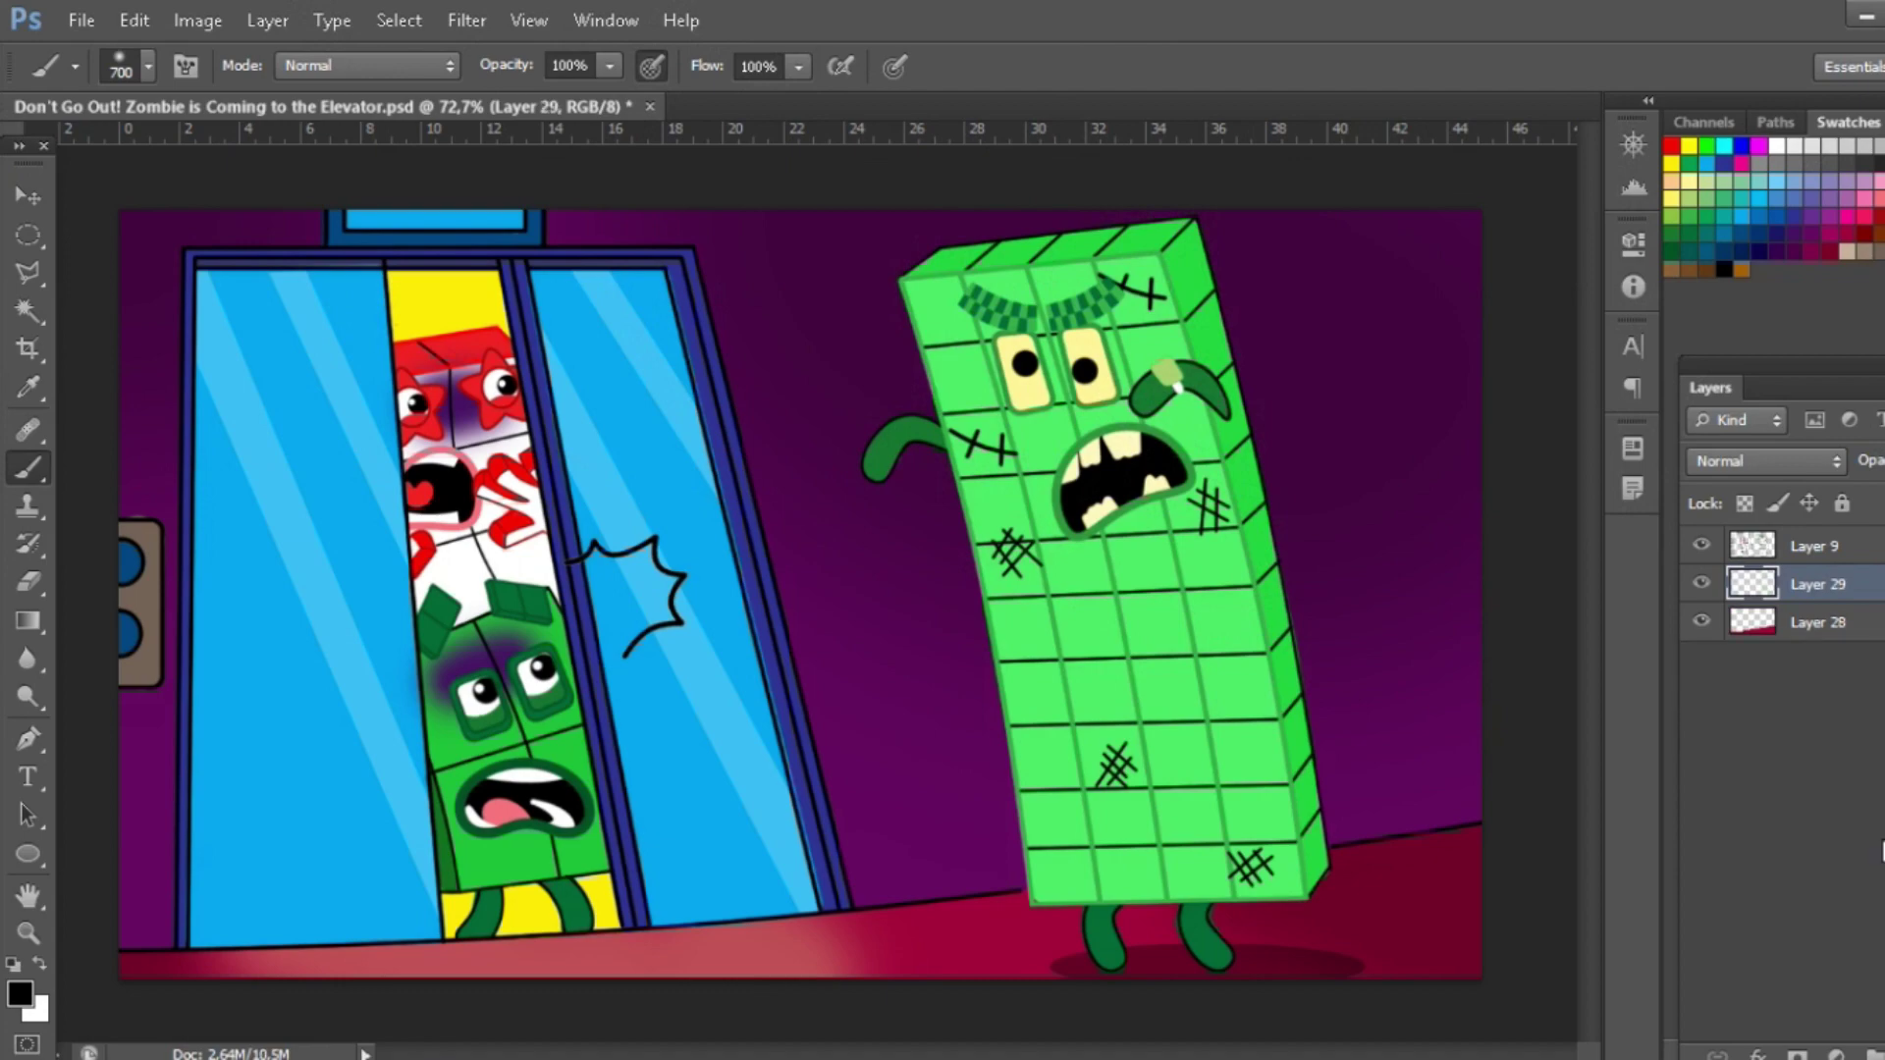